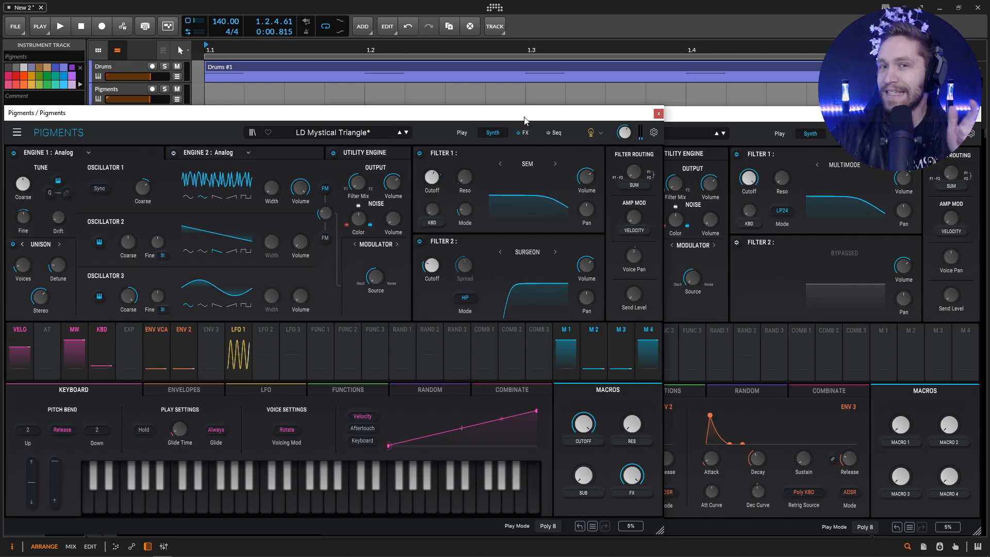
# Reset the second Pigments instance to a fresh Default preset
pyautogui.click(709, 116)
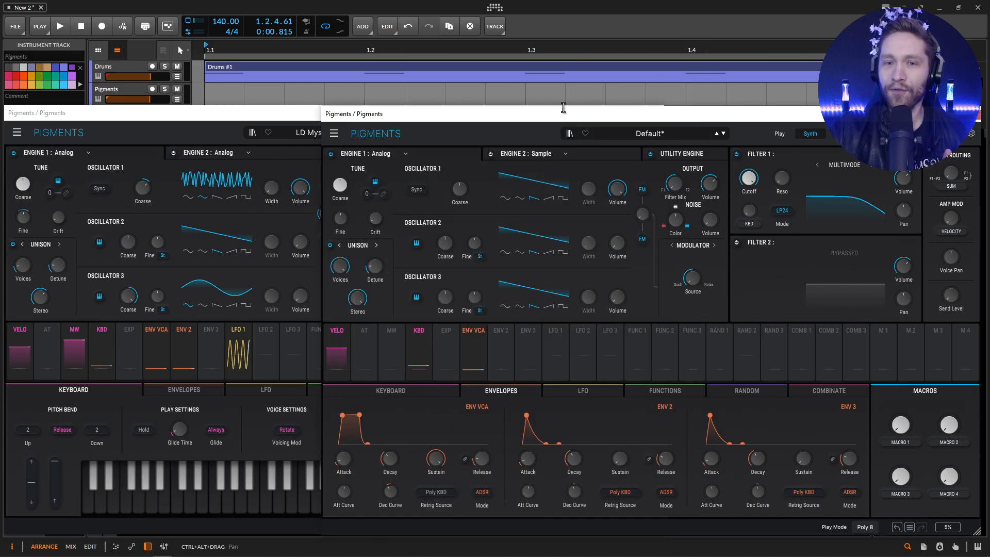
pyautogui.click(639, 133)
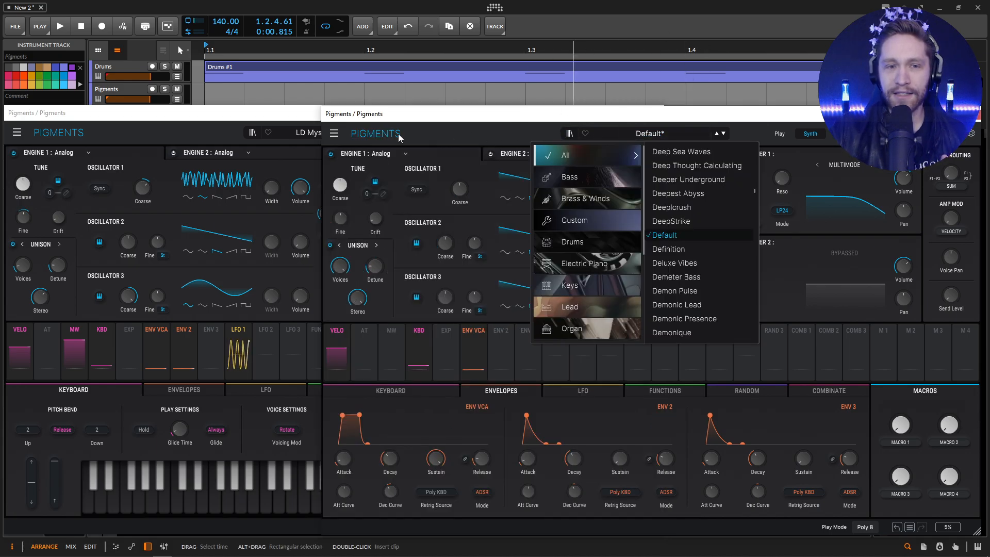
pyautogui.click(334, 134)
pyautogui.click(348, 147)
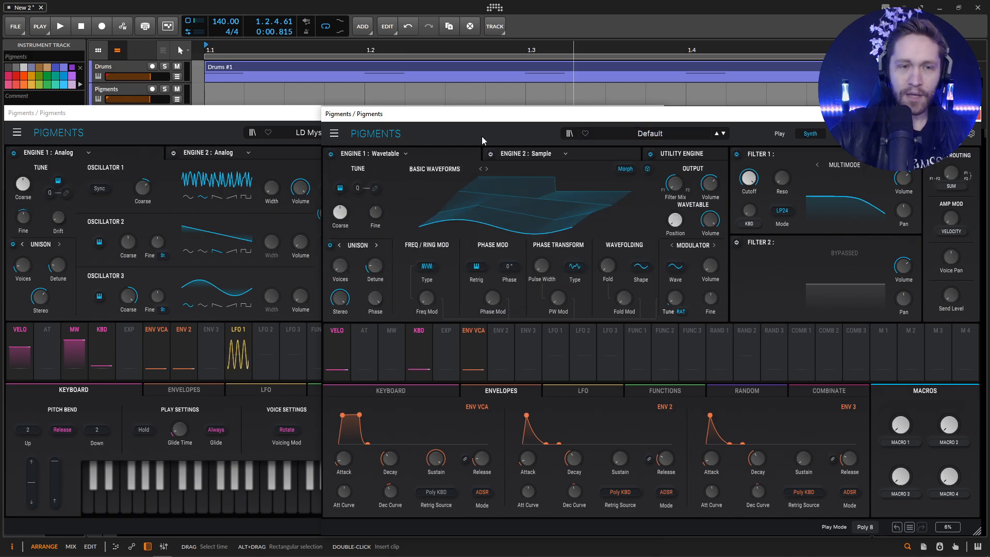
# Inspect the Utility Engine and Engine 1 settings of the LD Mystical Triangle preset
pyautogui.click(299, 121)
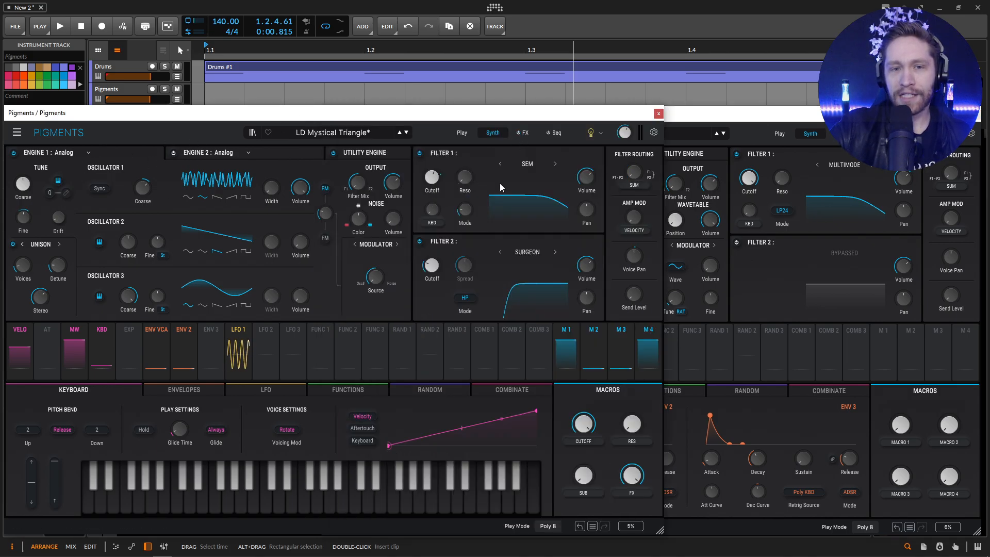
pyautogui.click(346, 155)
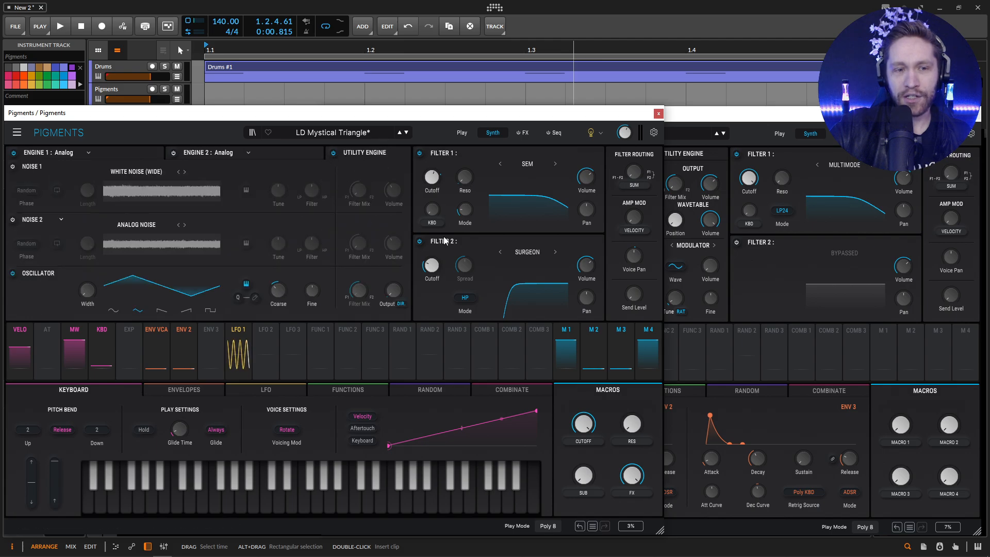
pyautogui.click(337, 157)
pyautogui.click(122, 153)
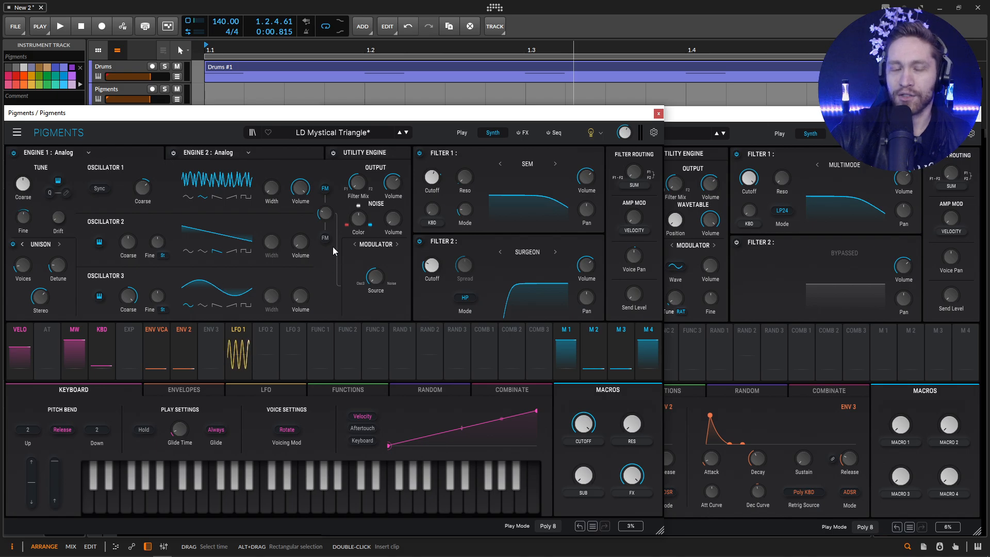
# Change Engine 1 of the Default preset to the Analog engine type
pyautogui.click(751, 116)
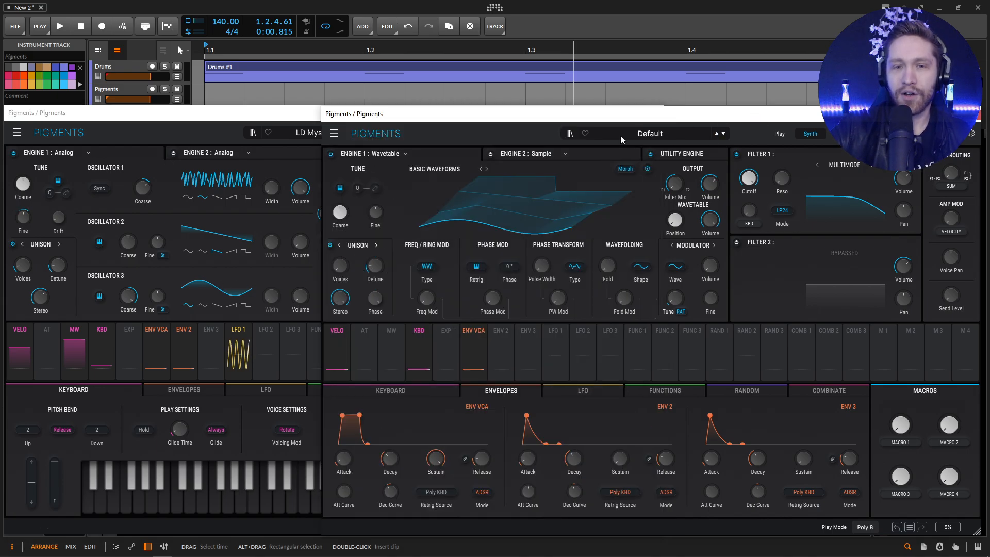
pyautogui.click(393, 153)
pyautogui.click(359, 180)
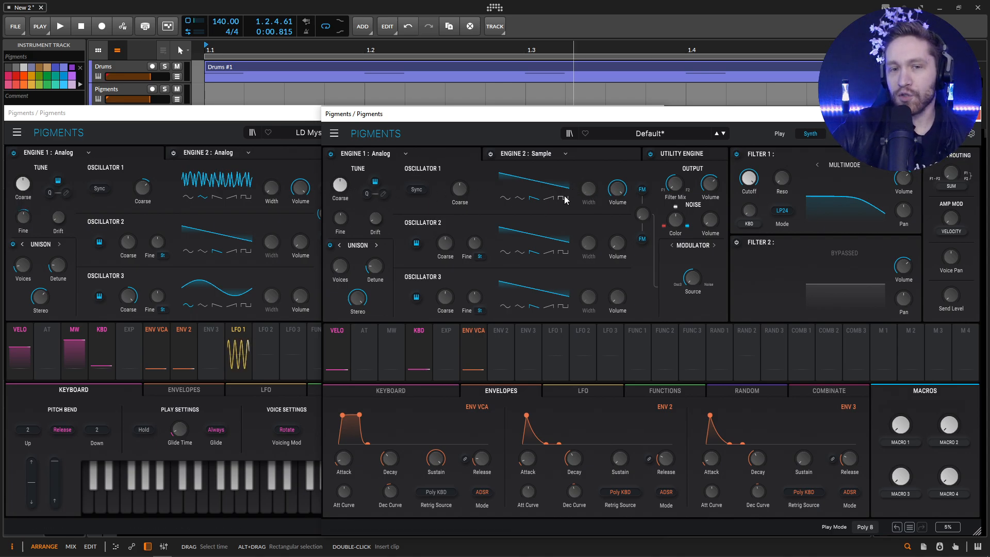
# Set Oscillator 1's waveform to triangle in the Default preset and select the Pigments track for playing
pyautogui.click(505, 198)
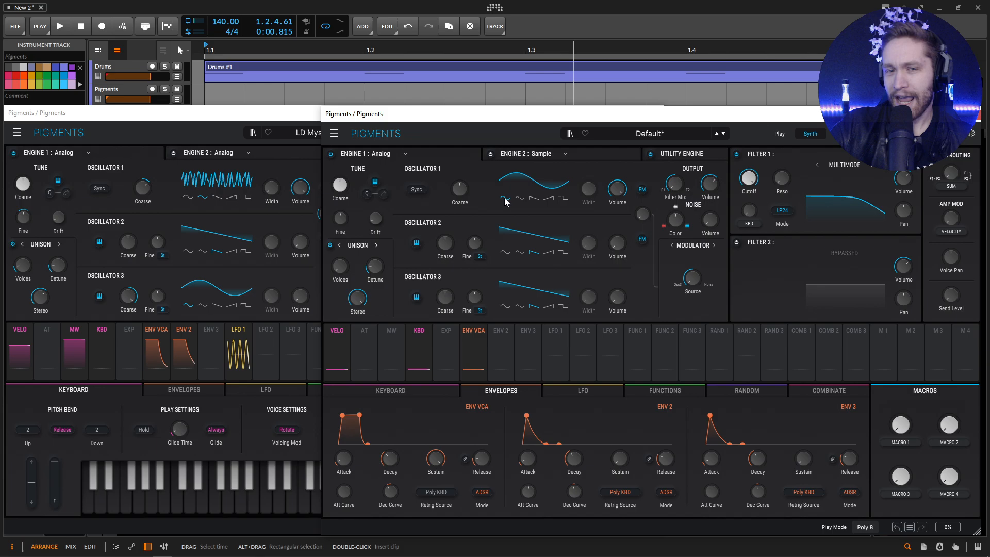
pyautogui.click(133, 95)
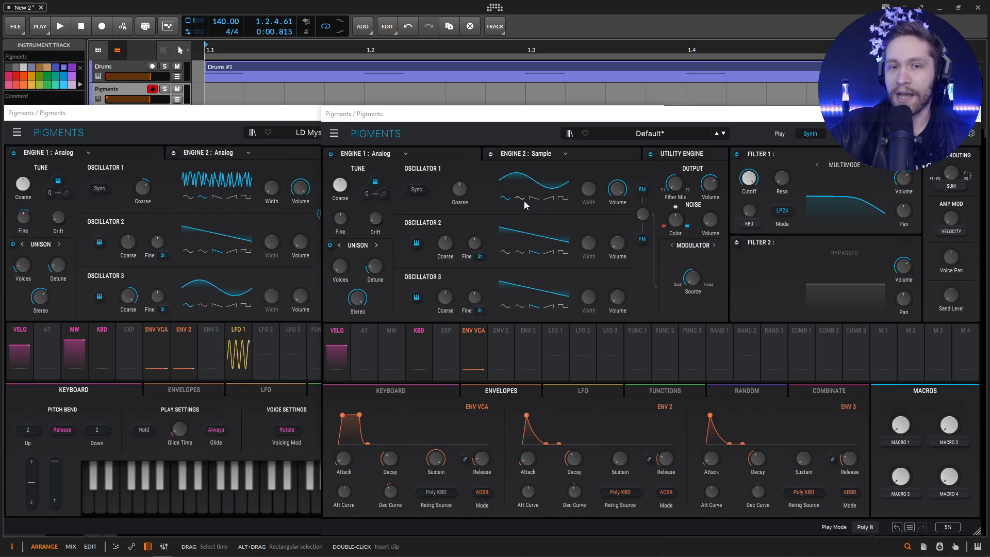
pyautogui.click(550, 202)
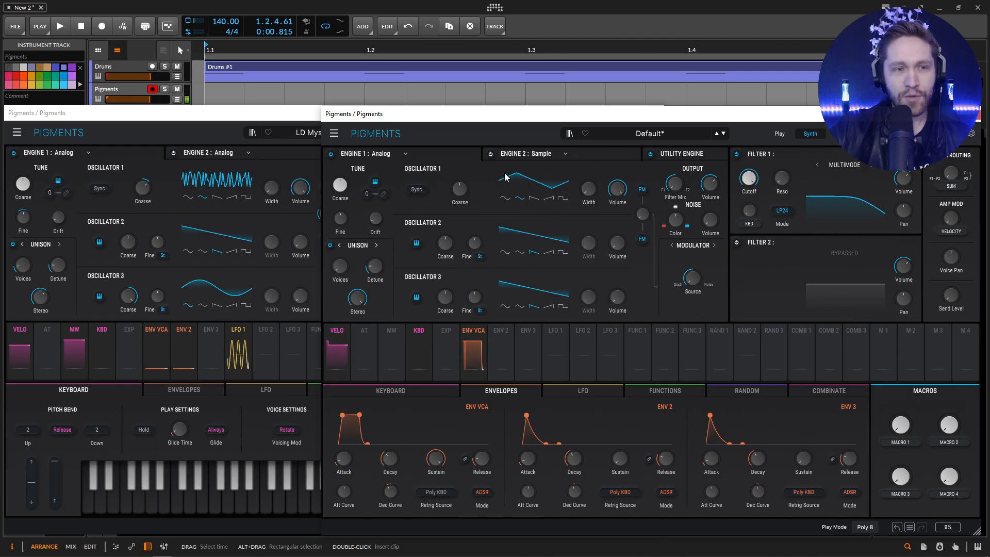
# Raise Oscillator 1's coarse pitch in the Default preset, using the LD Mystical Triangle preset as reference
pyautogui.moveTo(283, 114)
pyautogui.mouseDown()
pyautogui.moveTo(278, 148)
pyautogui.moveTo(273, 113)
pyautogui.mouseUp()
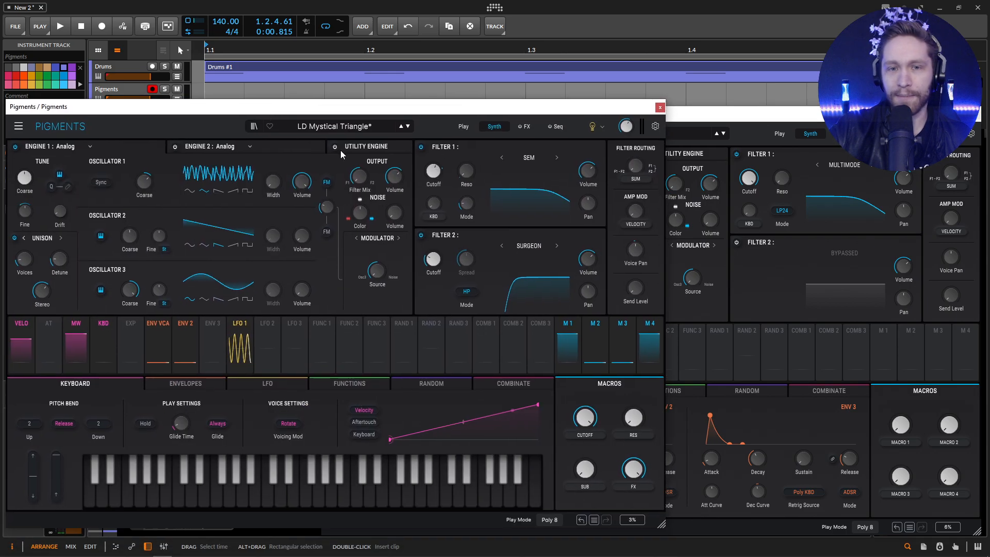
pyautogui.click(668, 170)
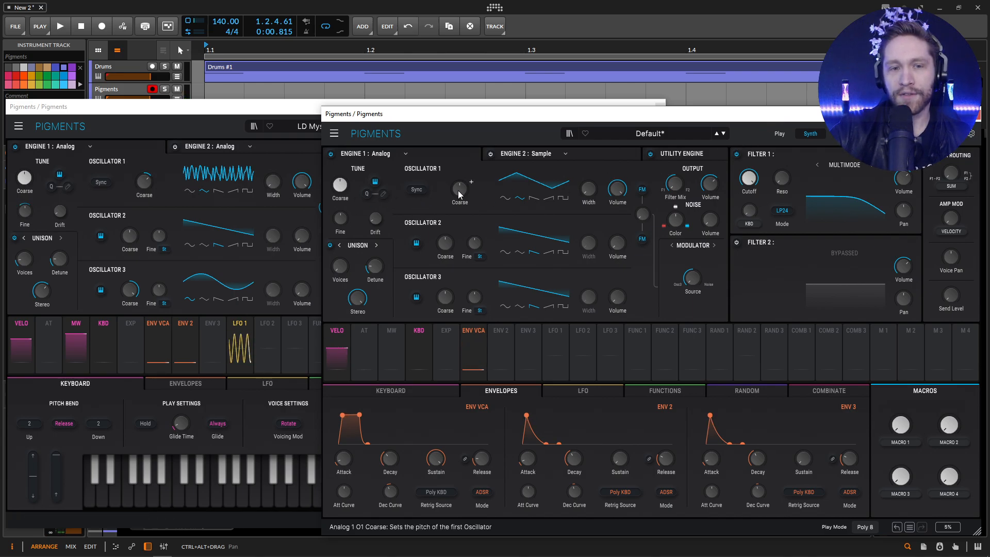
pyautogui.moveTo(459, 192); pyautogui.dragTo(459, 183)
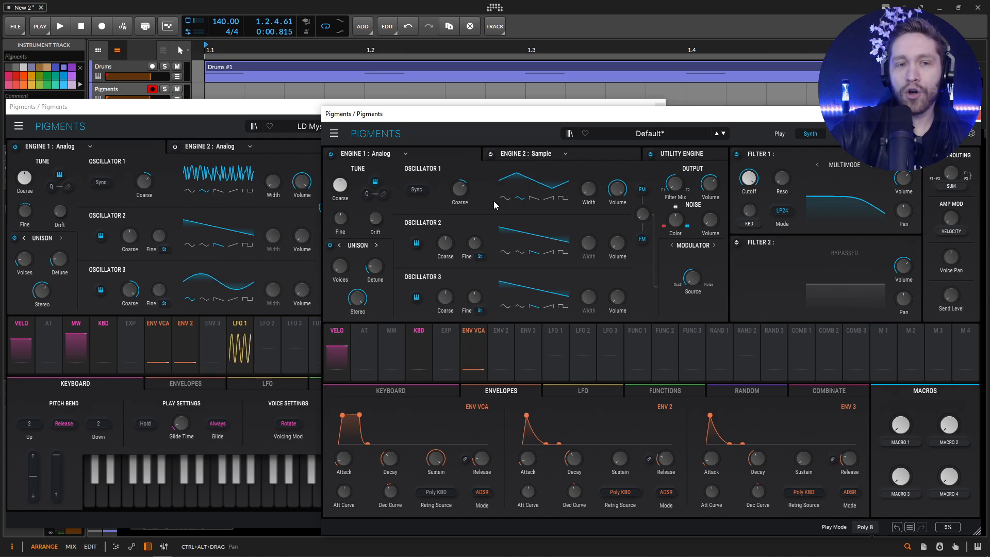
# Set Oscillator 3 of the Default preset to a sine wave and raise its coarse pitch, using LD Mystical Triangle as reference
pyautogui.click(261, 115)
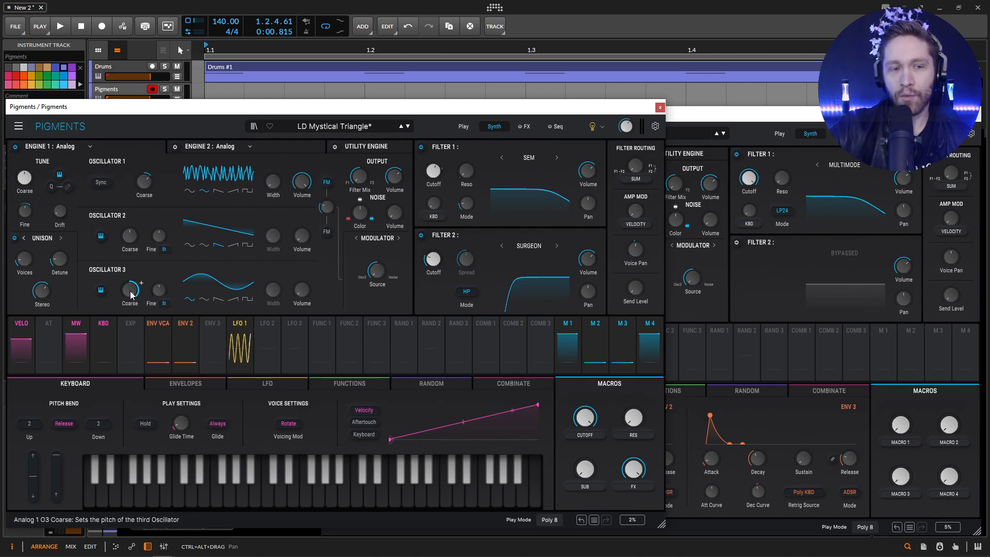
pyautogui.click(729, 127)
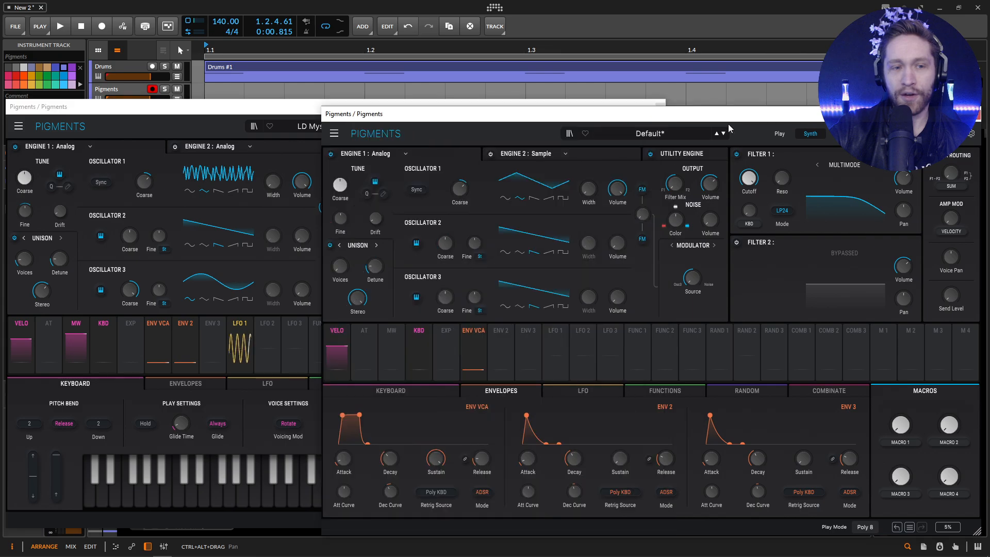
pyautogui.click(505, 305)
pyautogui.moveTo(448, 311); pyautogui.dragTo(456, 291)
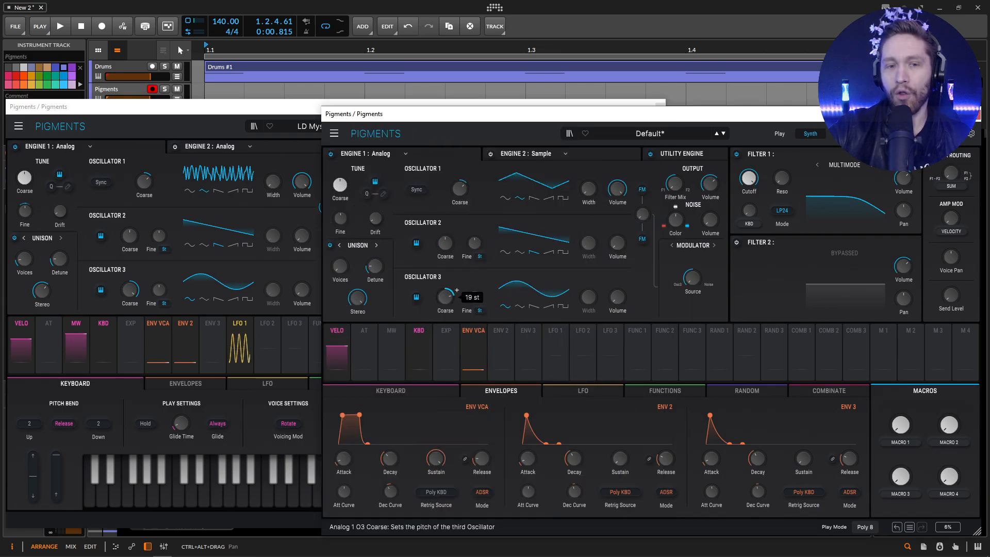
# Raise Engine 1's FM modulation amount in the Default preset, following LD Mystical Triangle, and disable FM for Oscillator 2
pyautogui.click(255, 112)
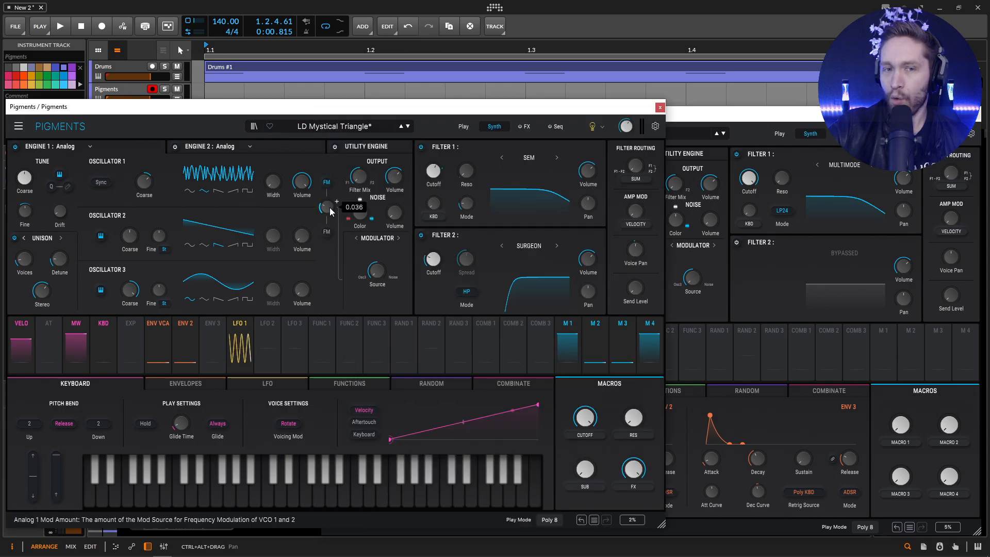
pyautogui.click(730, 117)
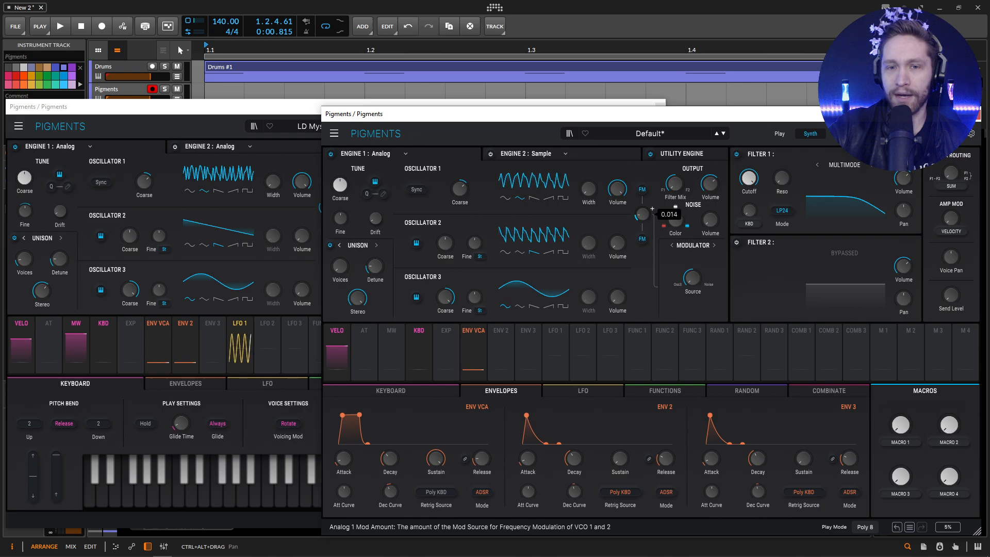
pyautogui.scroll(3, 652, 208)
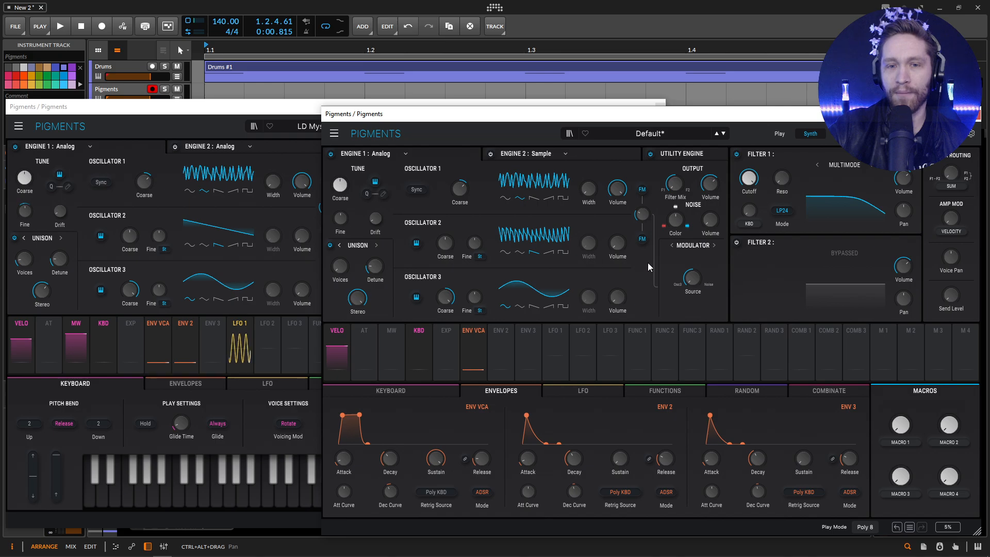
pyautogui.click(642, 239)
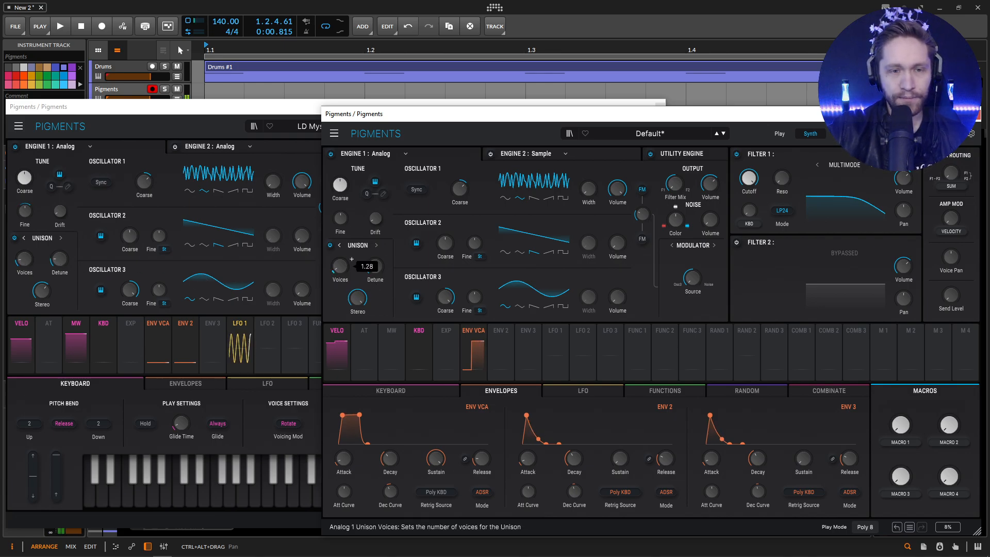
# Increase Engine 1's unison voices and reduce the unison stereo spread to about 65% in the Default preset
pyautogui.moveTo(341, 271); pyautogui.dragTo(352, 259)
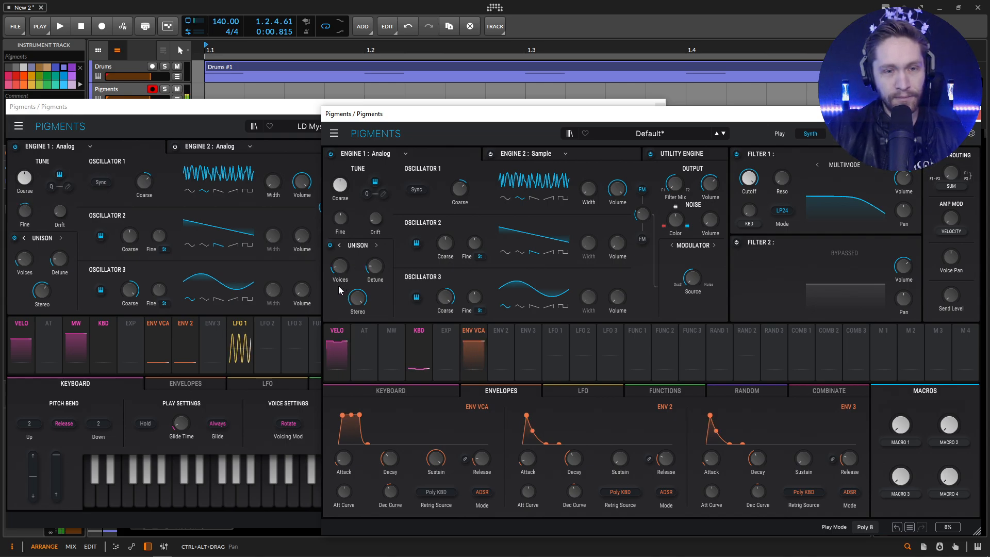
pyautogui.moveTo(44, 296)
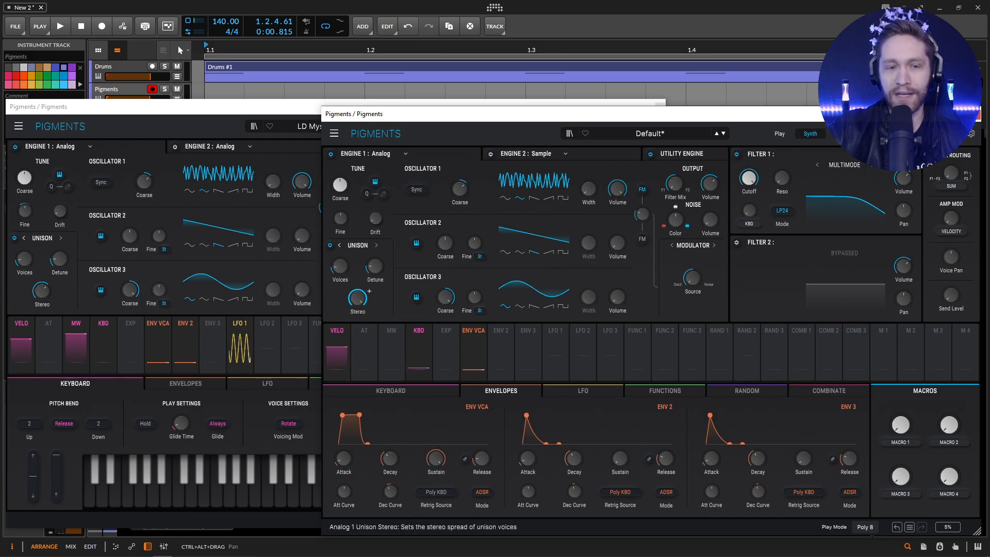
pyautogui.moveTo(358, 299)
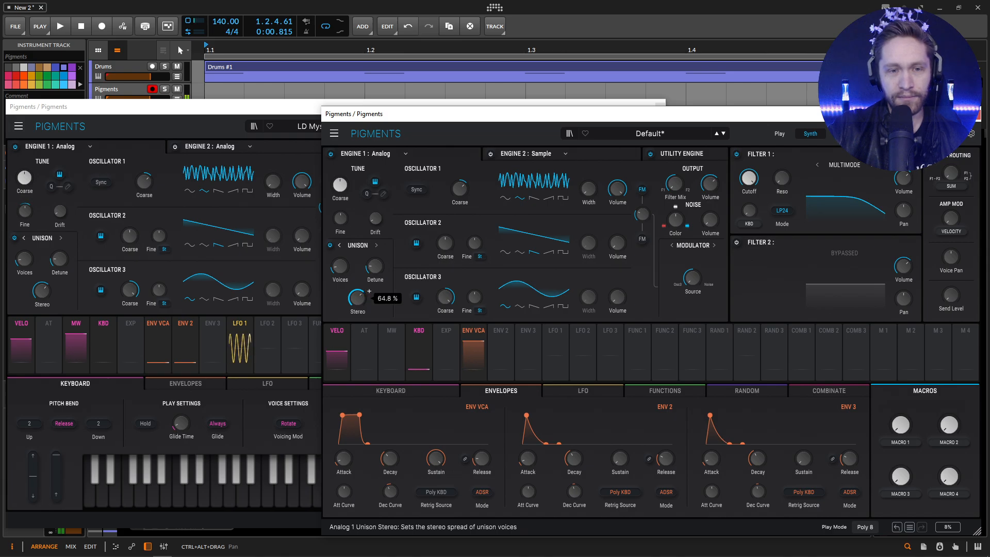
pyautogui.scroll(-3, 369, 291)
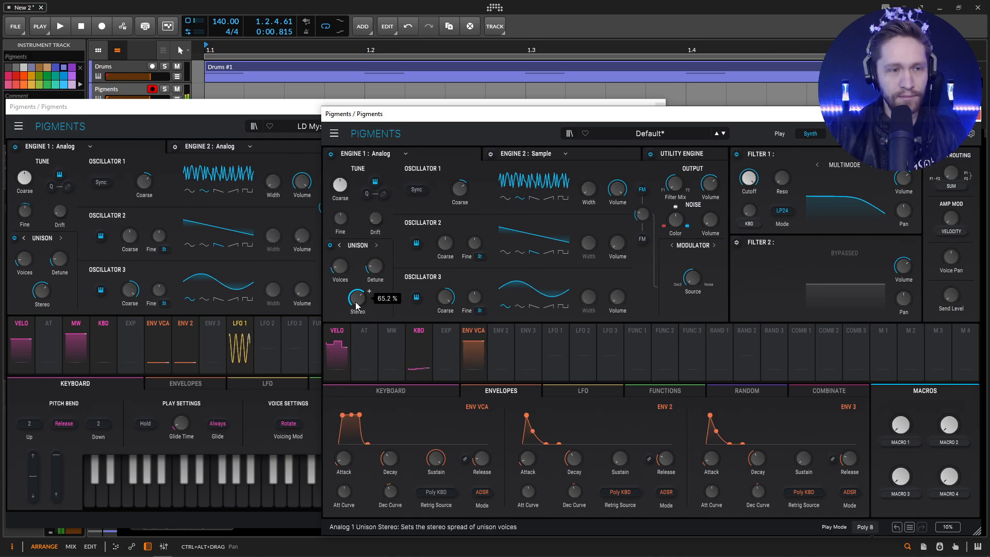
# Assign LFO 1 to modulate Engine 1's Fine tuning in the Default preset, following the LD Mystical Triangle routing
pyautogui.moveTo(23, 220)
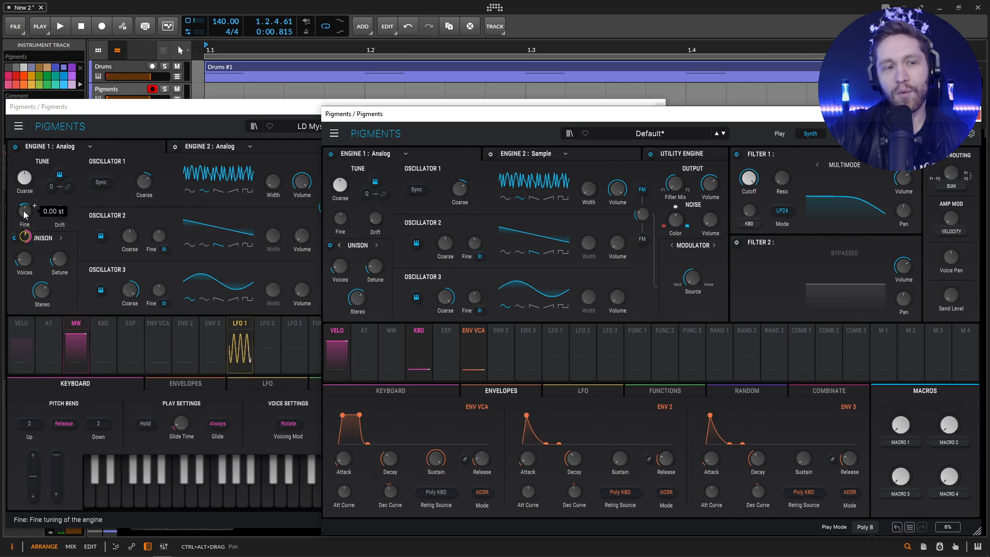
pyautogui.moveTo(34, 242)
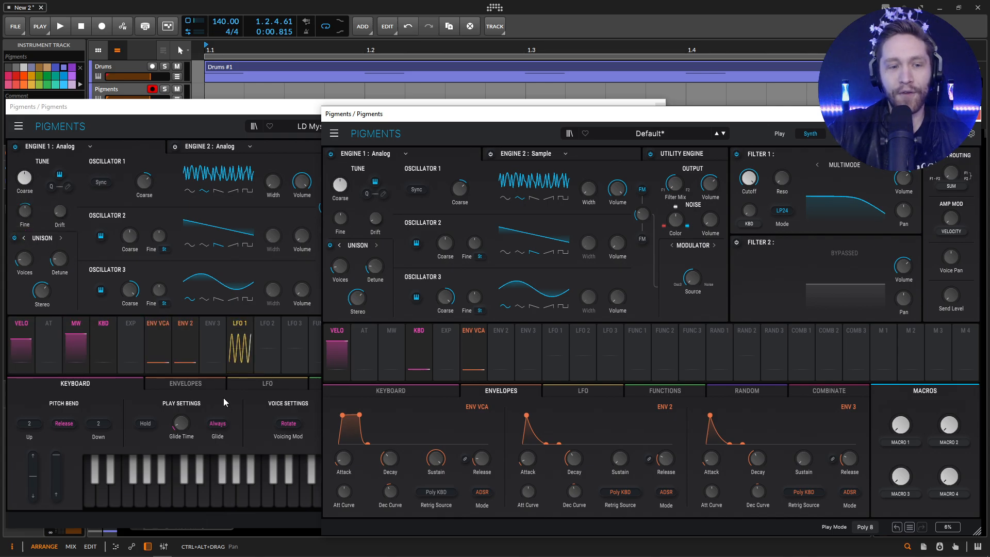
pyautogui.click(256, 386)
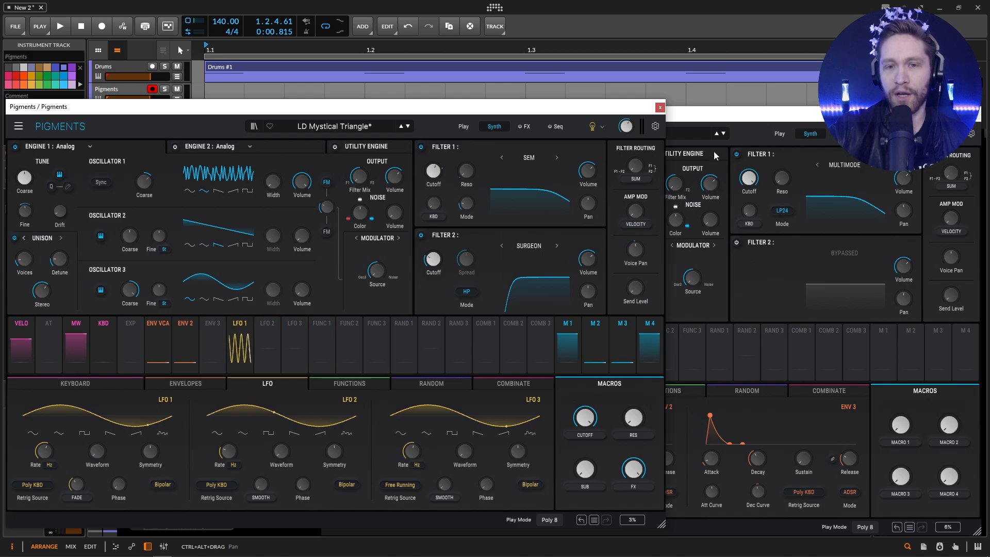
pyautogui.click(720, 122)
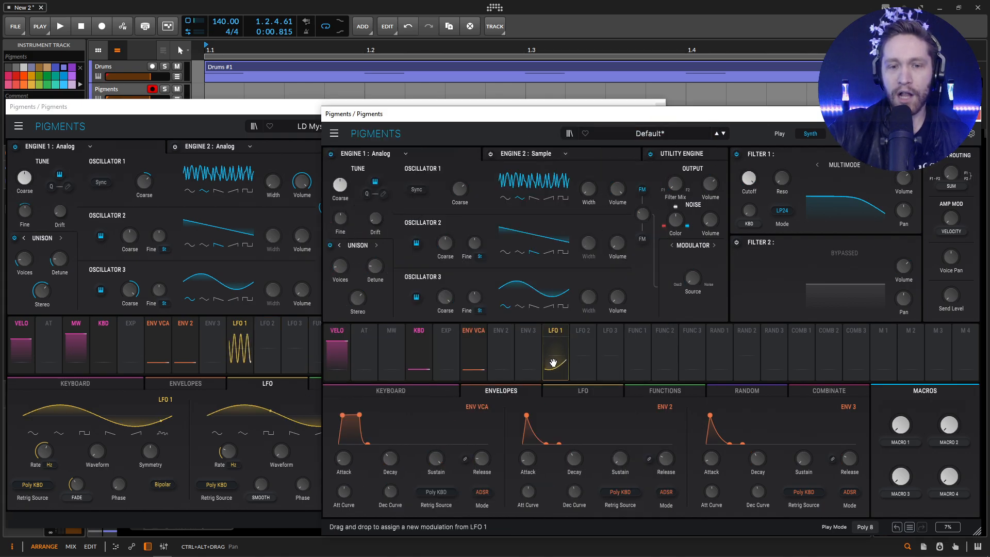
pyautogui.moveTo(554, 355); pyautogui.dragTo(341, 219)
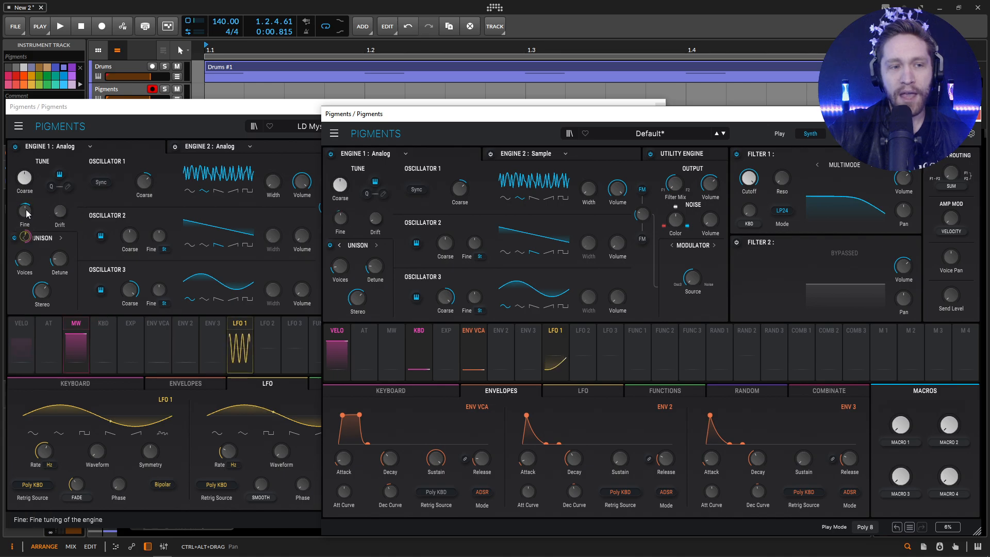
pyautogui.moveTo(25, 240)
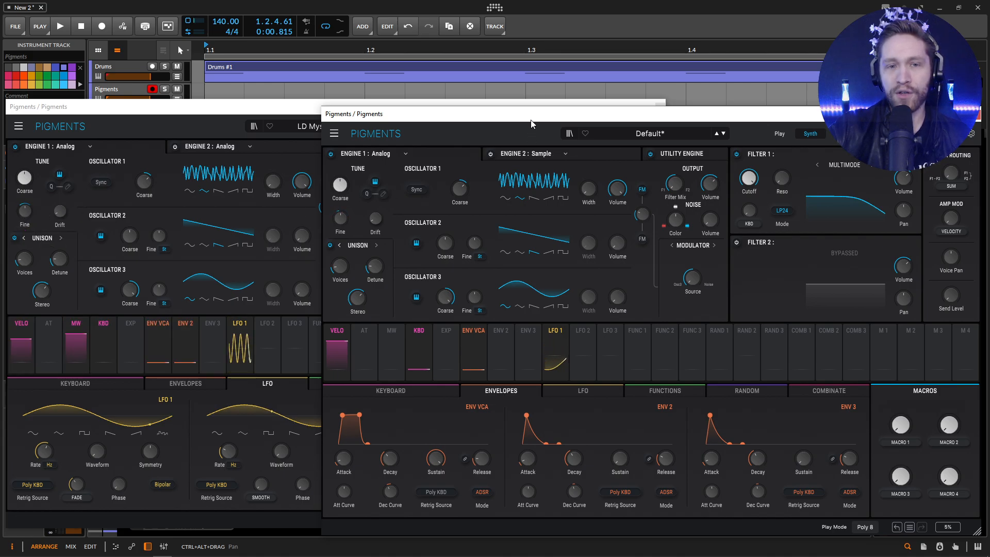
pyautogui.moveTo(344, 247)
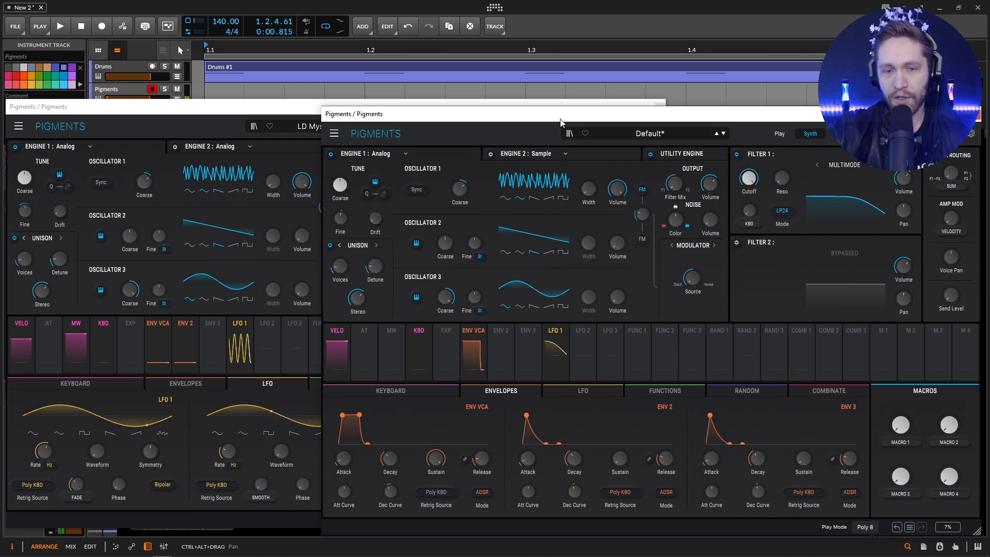
# Show the LFO settings of the Default preset and raise LFO 1's rate, using LD Mystical Triangle as reference
pyautogui.click(582, 391)
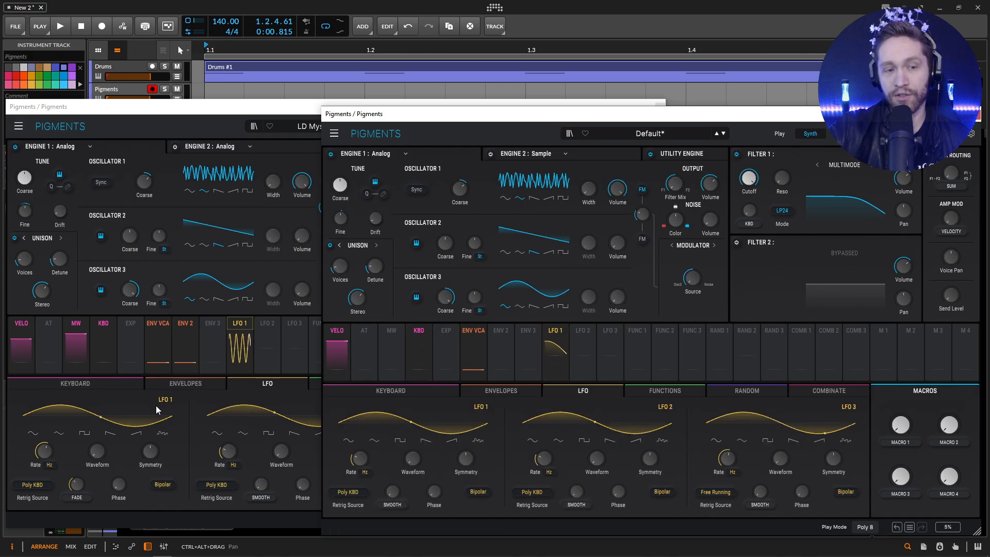
pyautogui.moveTo(46, 454)
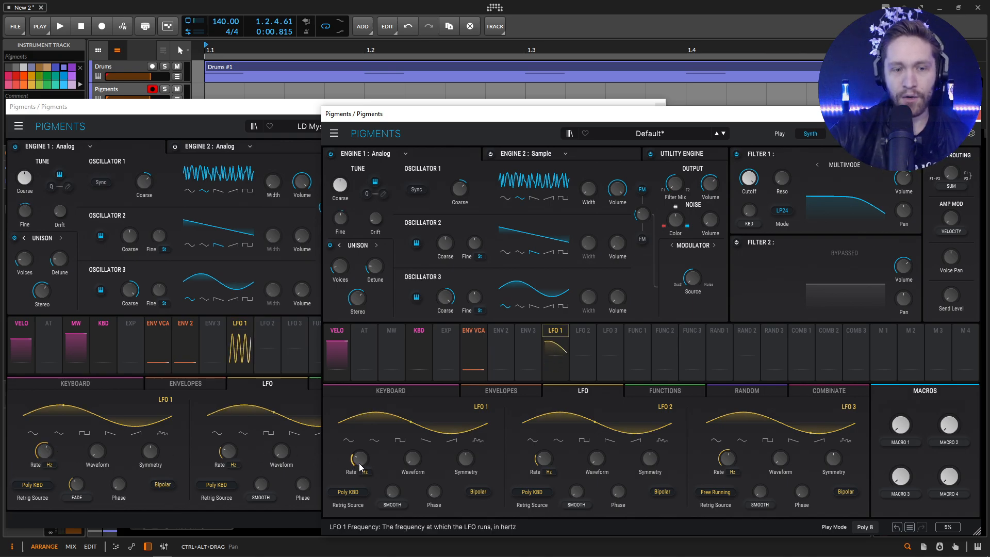
pyautogui.moveTo(364, 458)
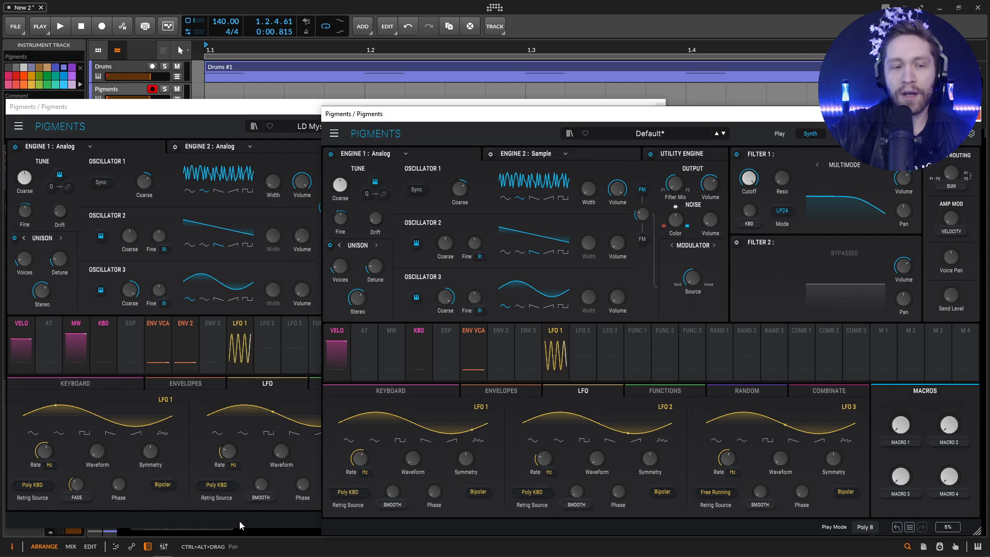
# Switch LFO 1's Smooth control to Fade in the Default preset and raise the fade time, following LD Mystical Triangle
pyautogui.click(395, 506)
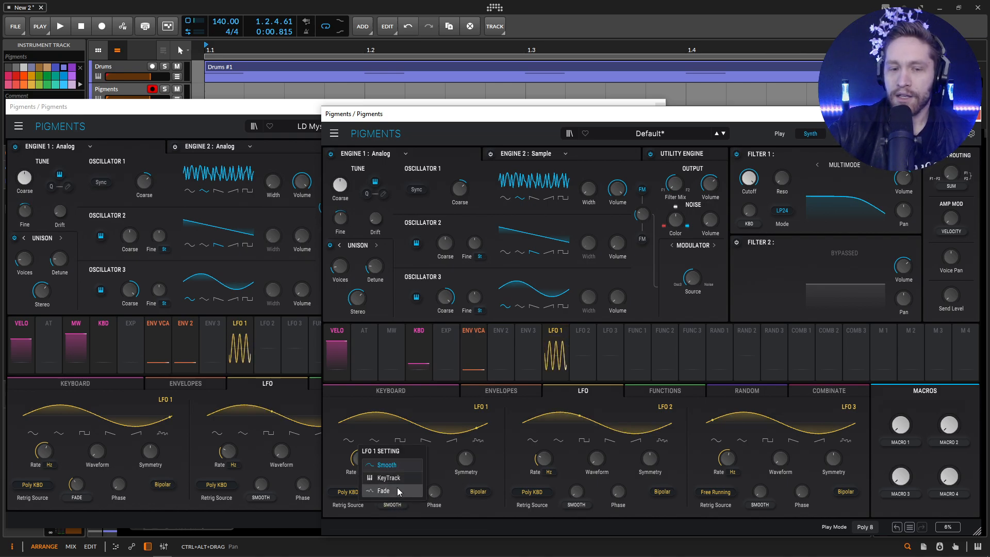
pyautogui.click(397, 492)
pyautogui.moveTo(75, 487)
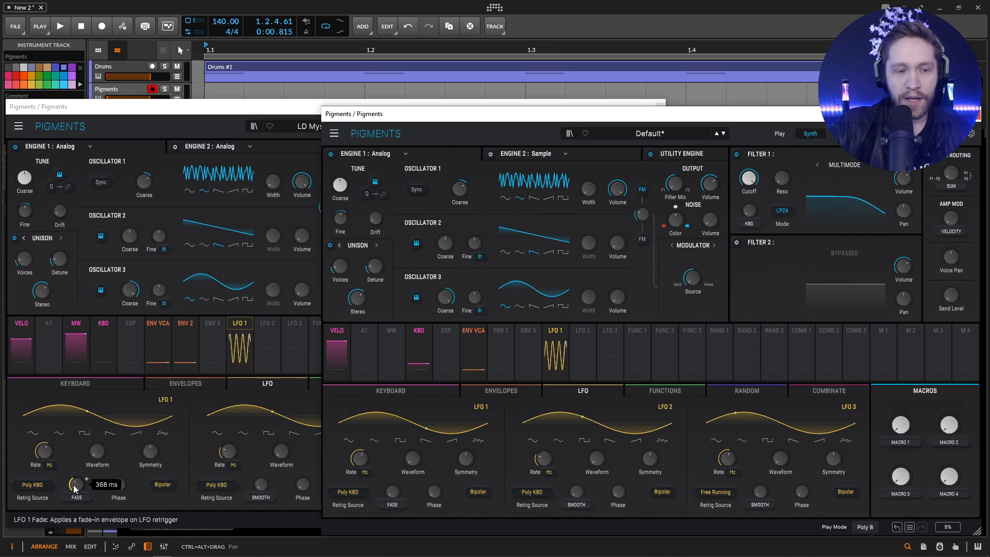
pyautogui.moveTo(402, 487)
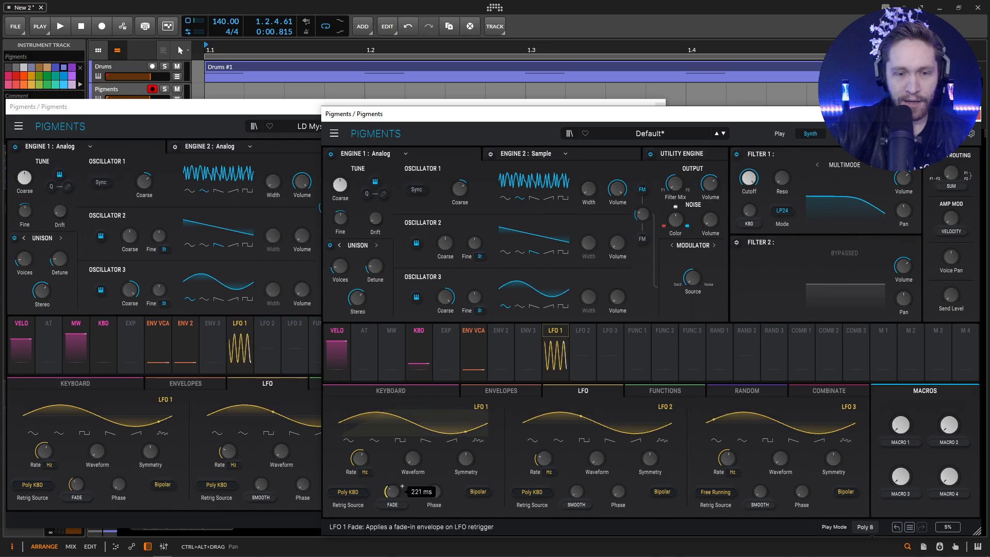
pyautogui.scroll(5, 402, 486)
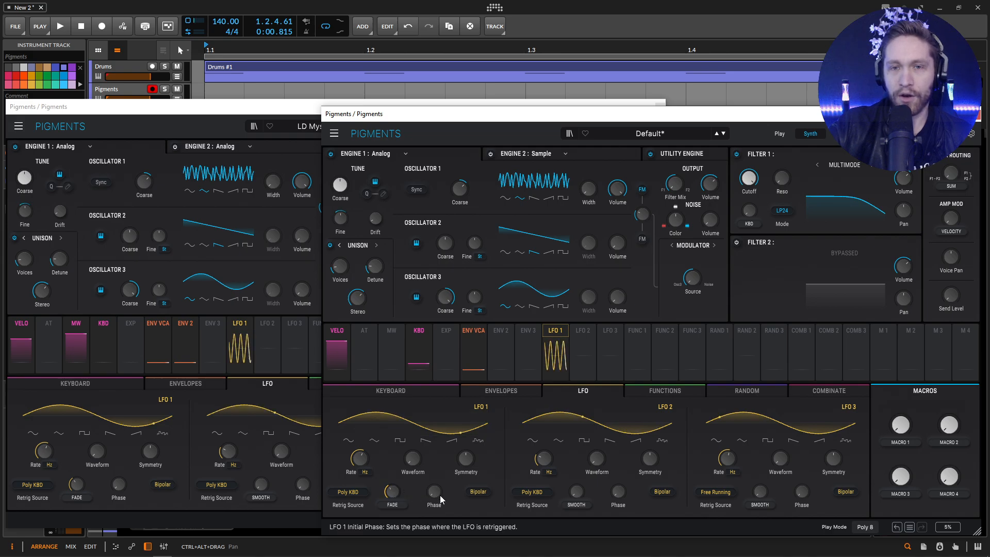
pyautogui.moveTo(434, 492)
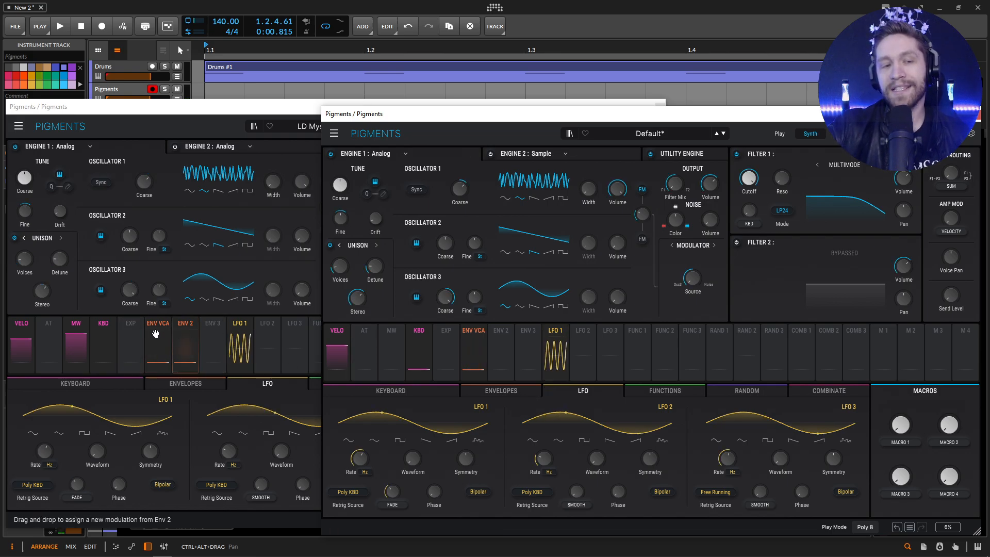
# Add Mod Wheel as side chain to the Default preset's LFO 1 modulation of Engine 1 Fine, with a side chain amount of 1.00
pyautogui.click(246, 329)
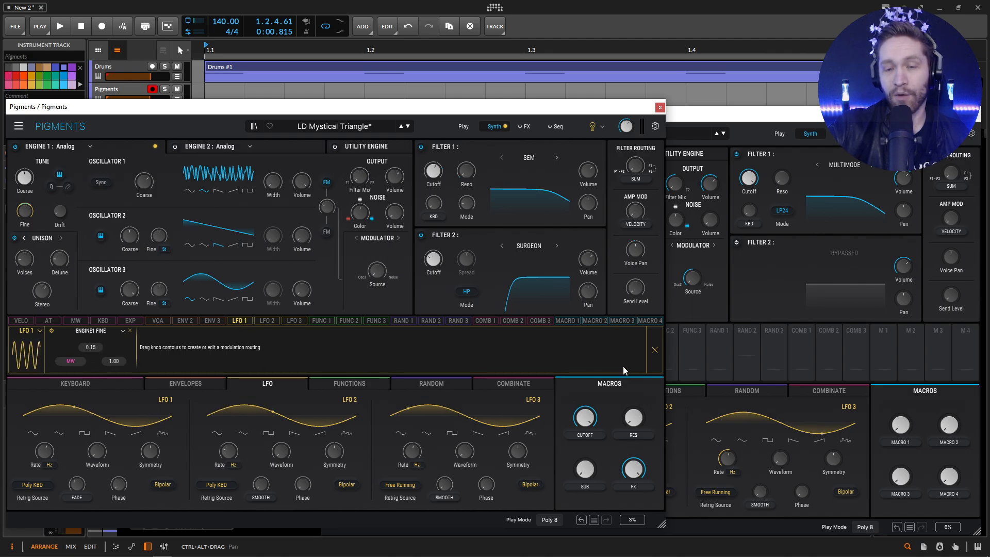
pyautogui.click(809, 117)
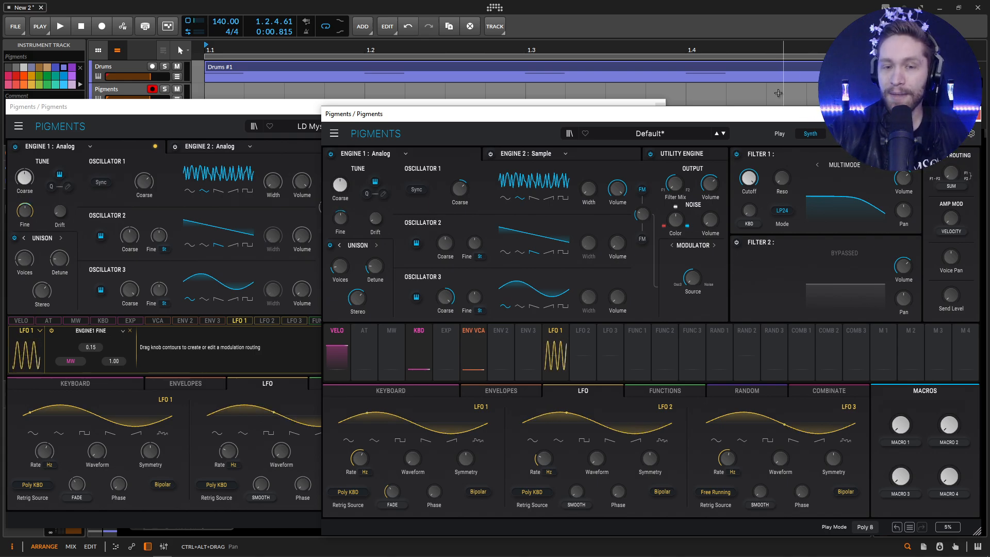
pyautogui.click(567, 351)
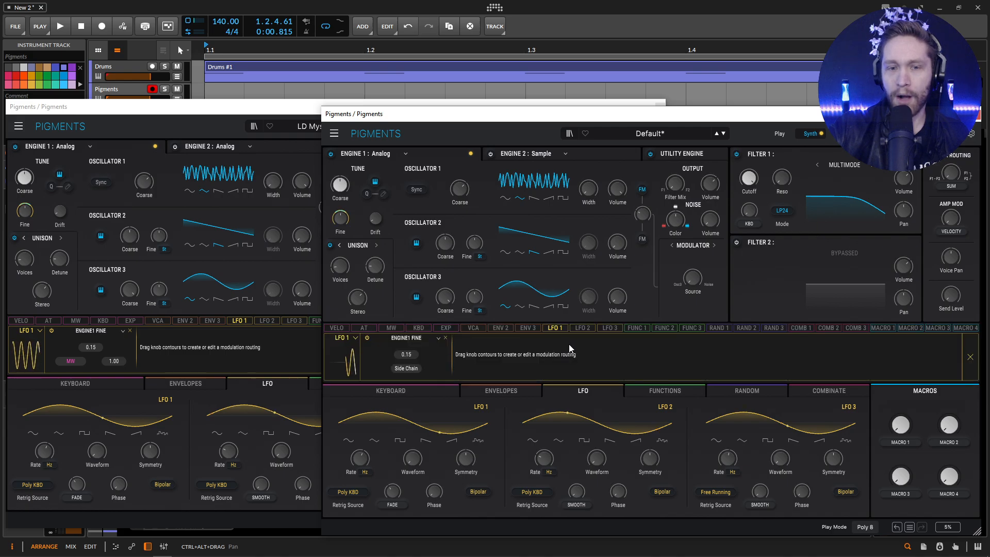
pyautogui.click(413, 368)
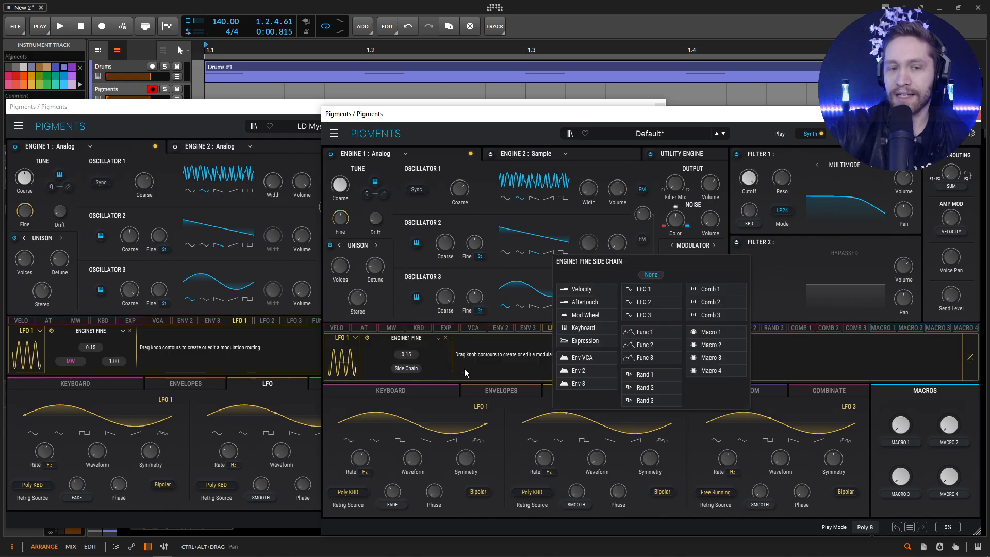
pyautogui.click(592, 316)
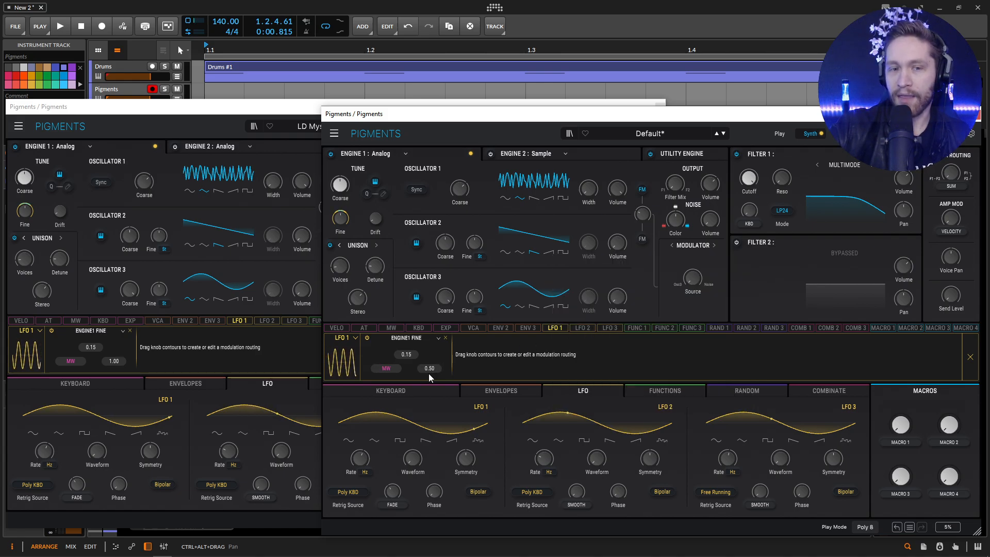
pyautogui.moveTo(428, 377); pyautogui.dragTo(428, 351)
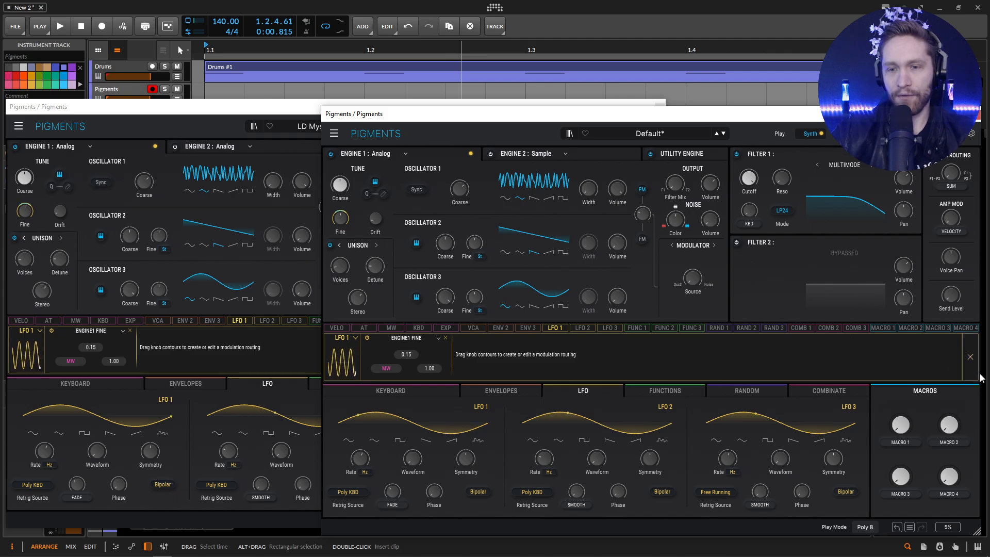
pyautogui.click(971, 356)
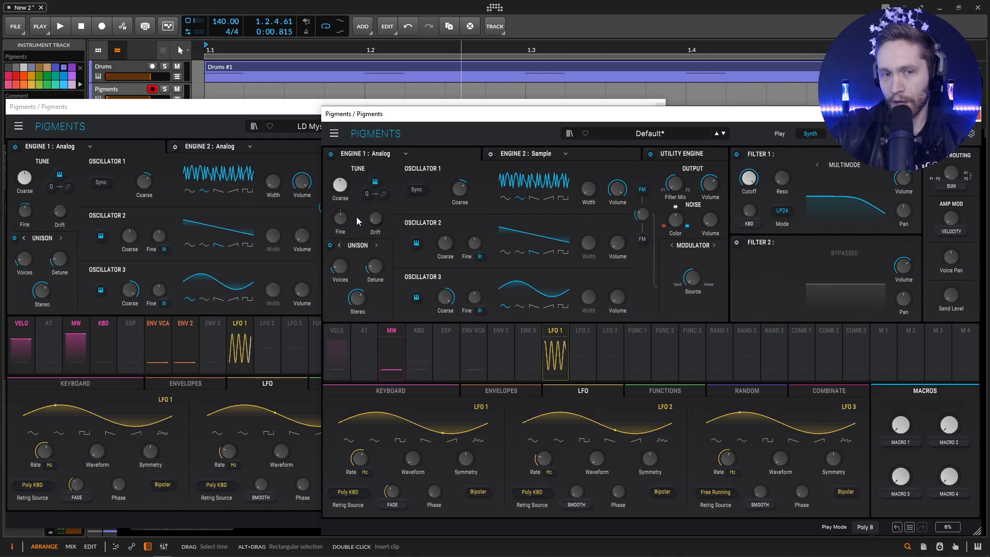
pyautogui.moveTo(339, 219)
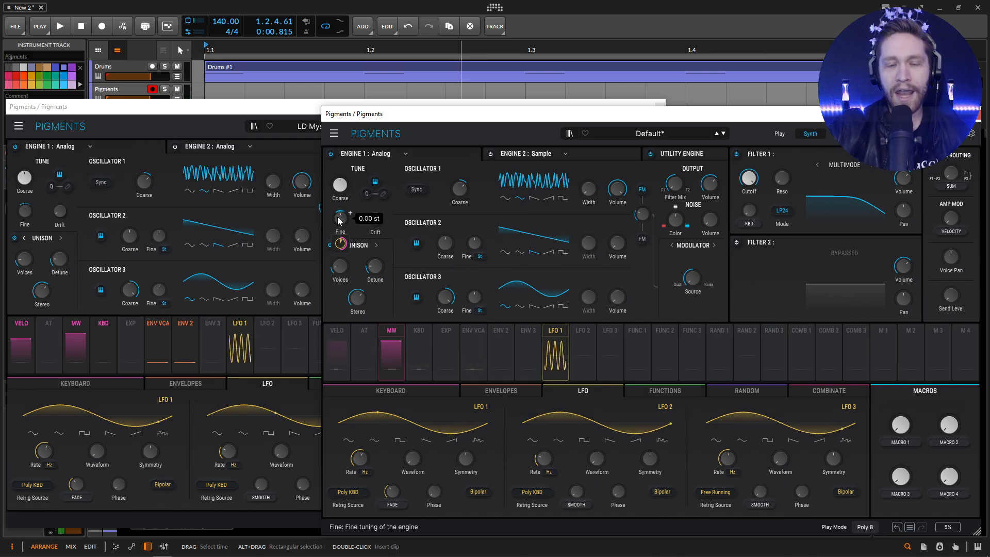
# Show the keyboard settings of both presets and raise the Default preset's Glide Time to match LD Mystical Triangle
pyautogui.click(284, 107)
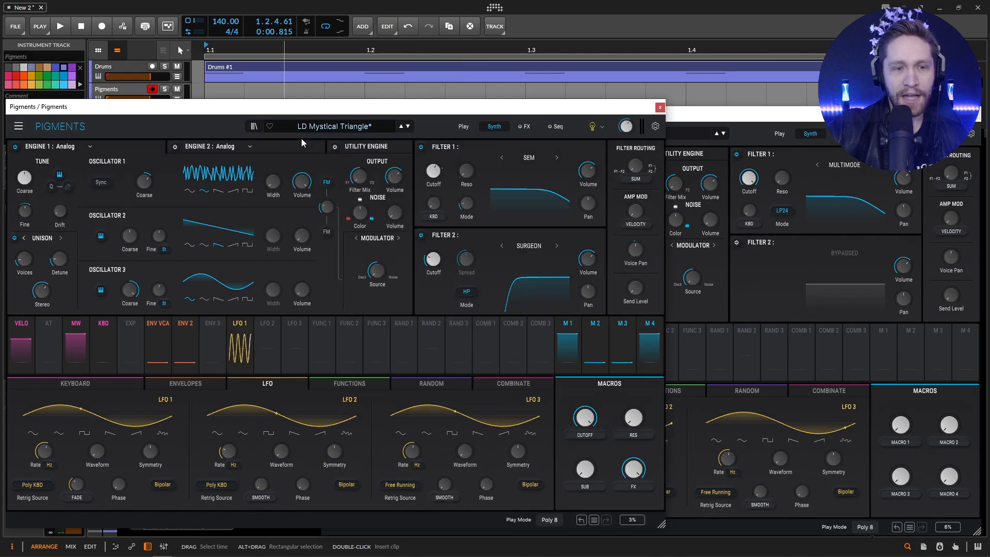
pyautogui.click(86, 385)
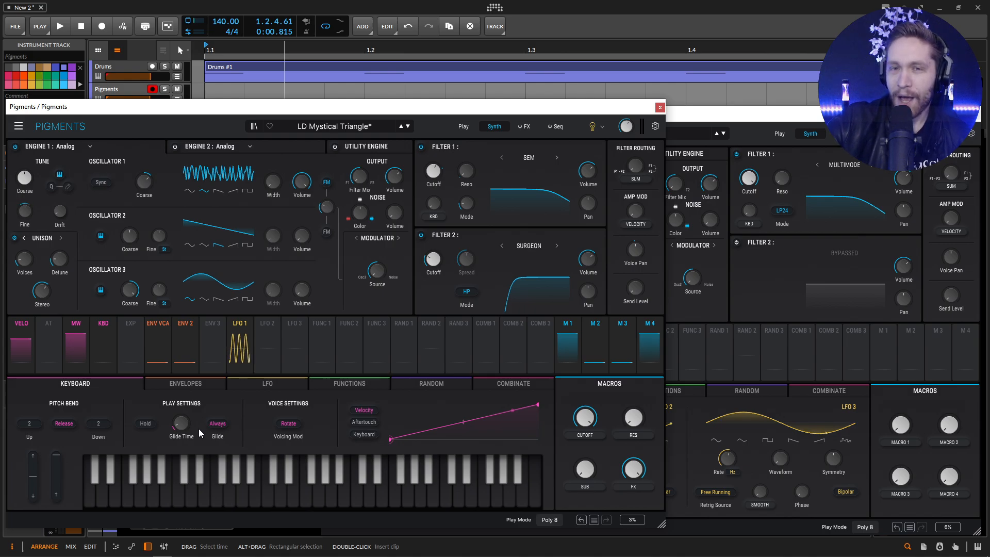
pyautogui.moveTo(183, 426)
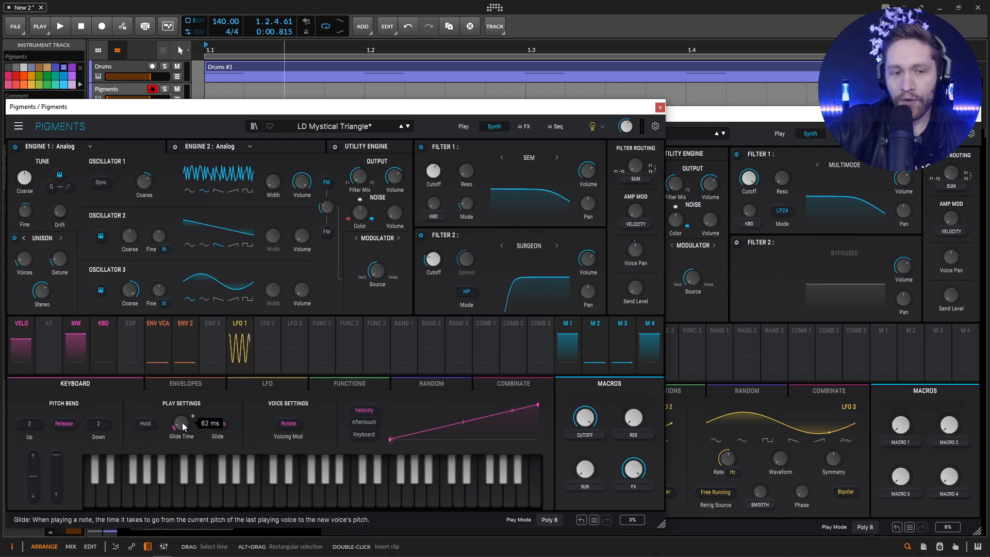
pyautogui.click(783, 119)
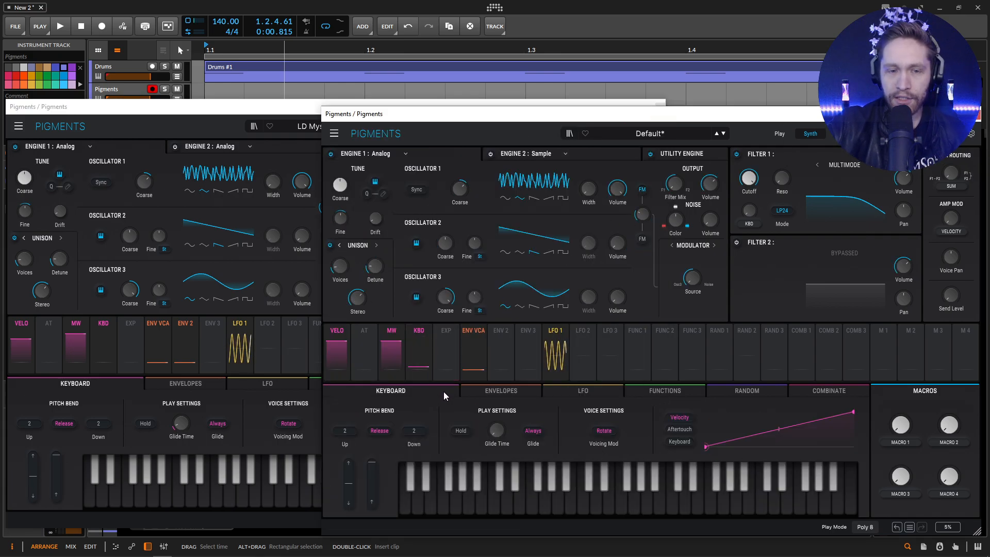
pyautogui.moveTo(509, 423)
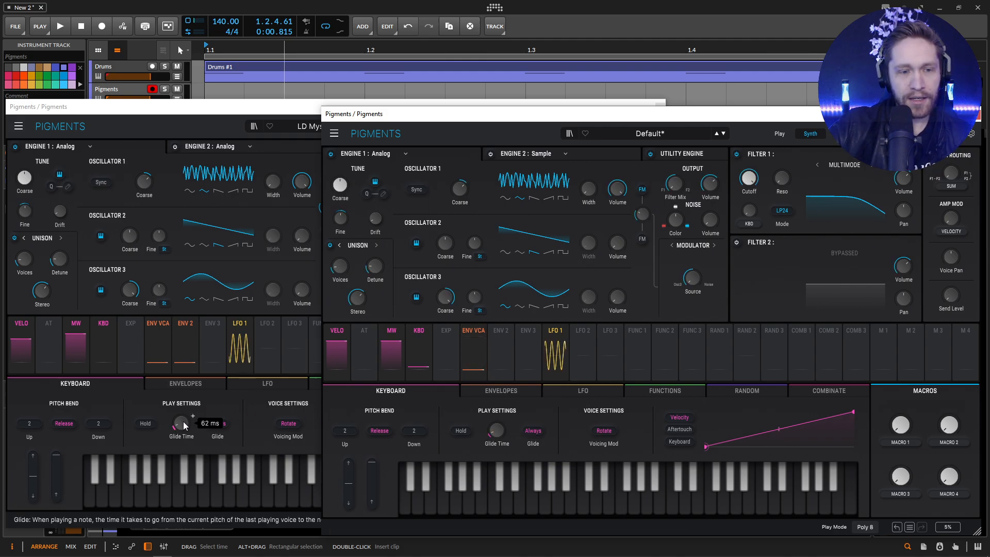
pyautogui.scroll(1, 508, 424)
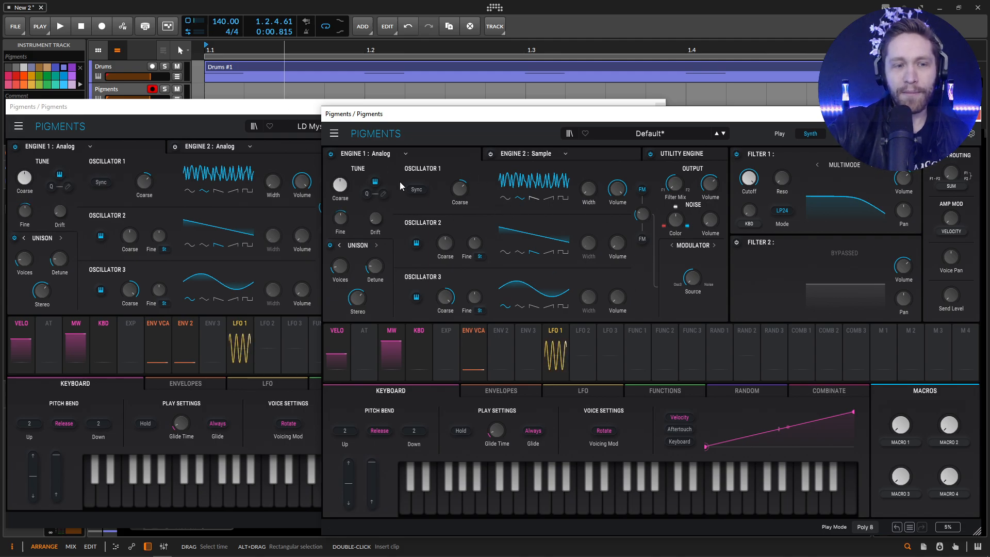
# Change the Default preset's Filter 1 type to SEM, as in LD Mystical Triangle
pyautogui.click(301, 111)
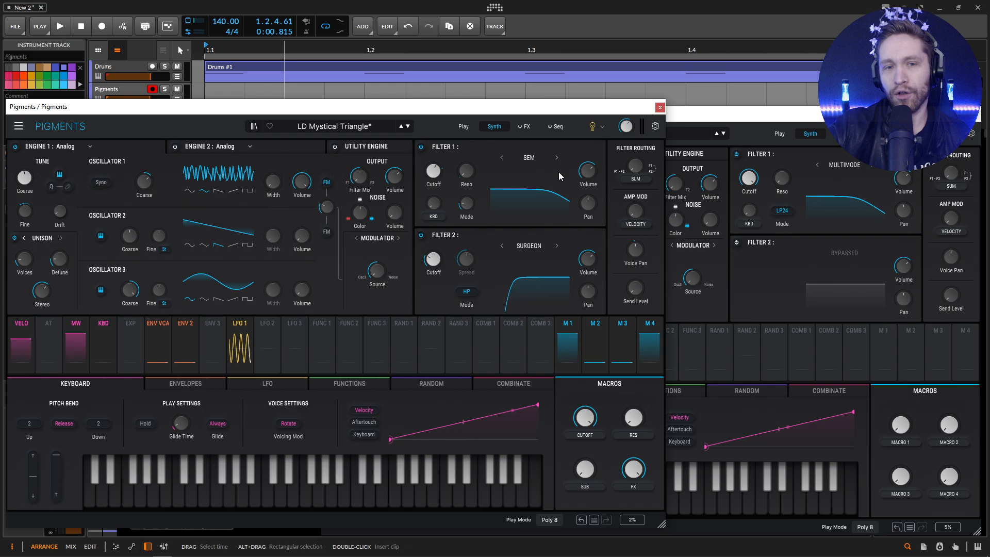
pyautogui.click(781, 116)
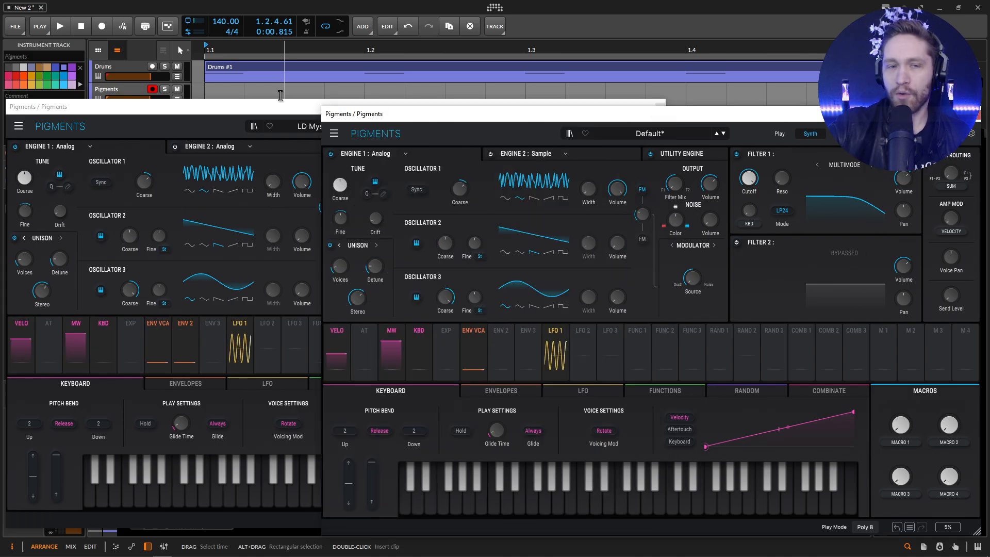
pyautogui.click(206, 117)
pyautogui.click(874, 166)
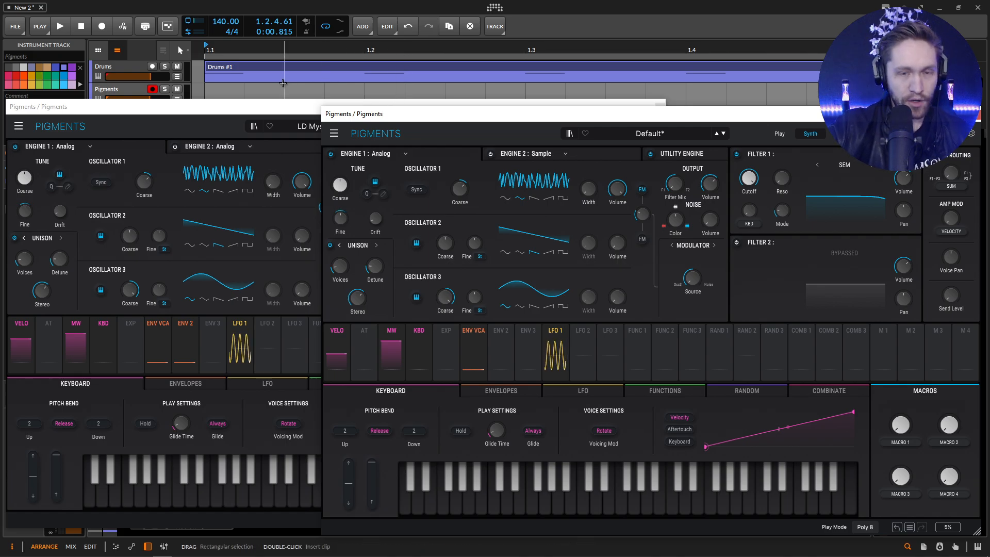
# Lower the Default preset's Filter 1 cutoff to about 989 Hz, using LD Mystical Triangle as reference
pyautogui.click(439, 178)
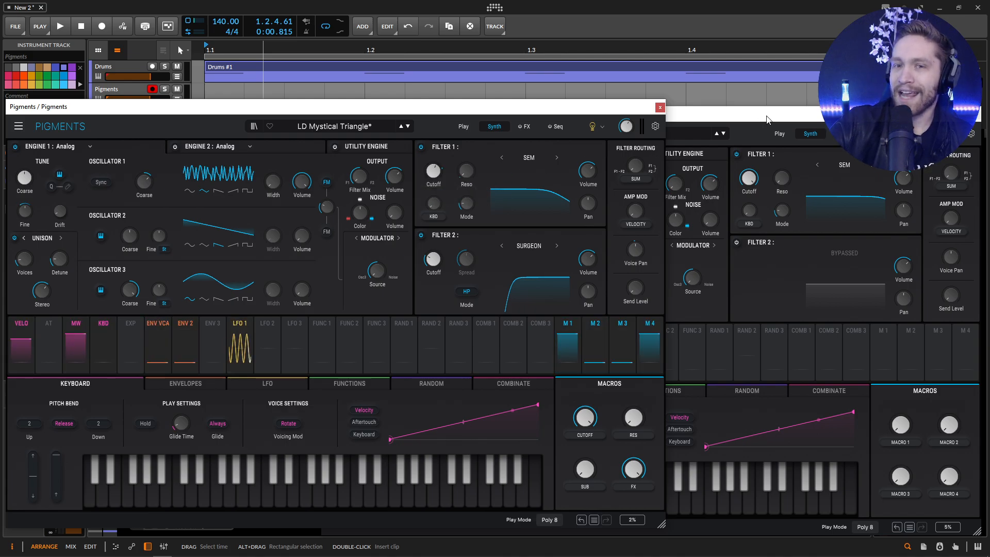
pyautogui.click(749, 178)
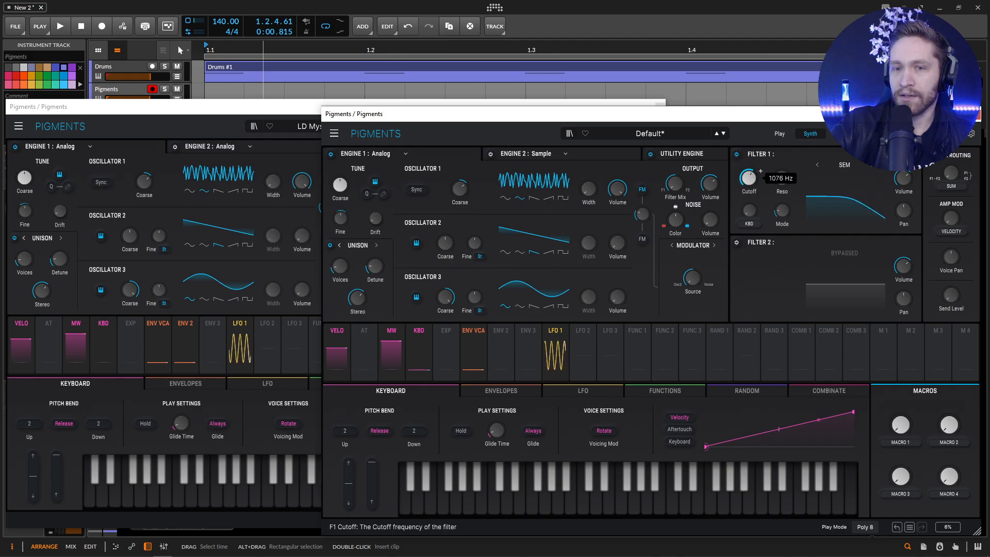
pyautogui.click(468, 102)
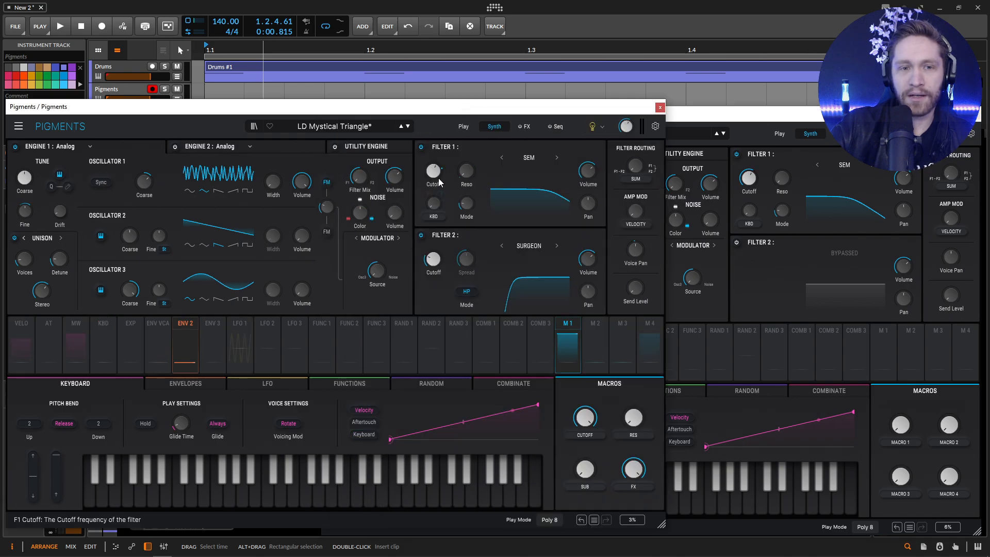
pyautogui.click(749, 178)
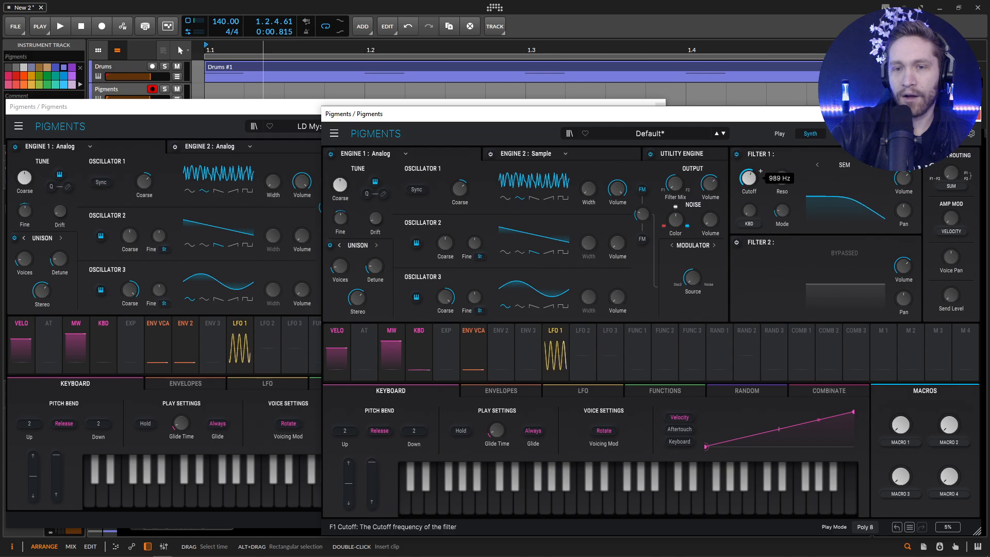
# Assign Env 2 to modulate the Default preset's Filter 1 cutoff with an amount of 0.25, following LD Mystical Triangle
pyautogui.click(295, 111)
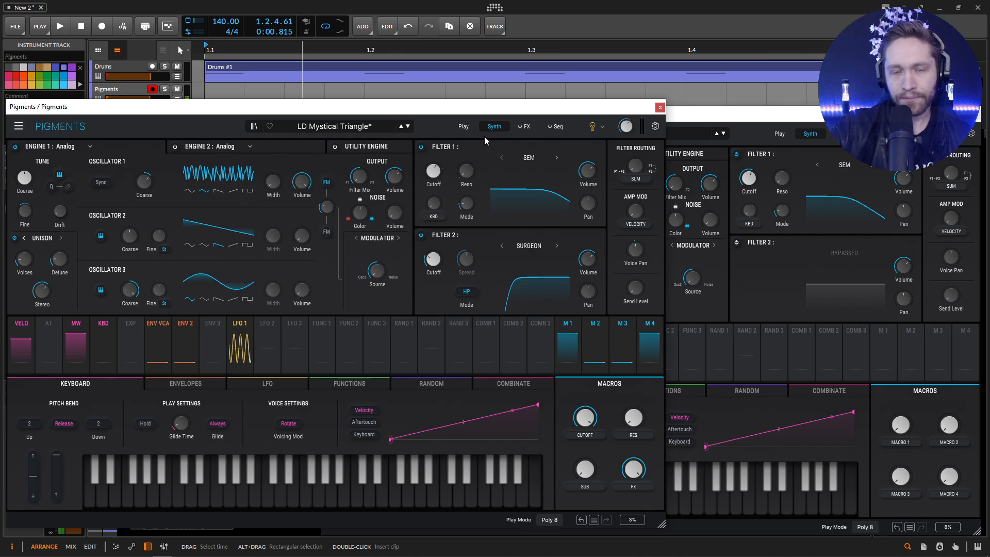
pyautogui.moveTo(425, 200)
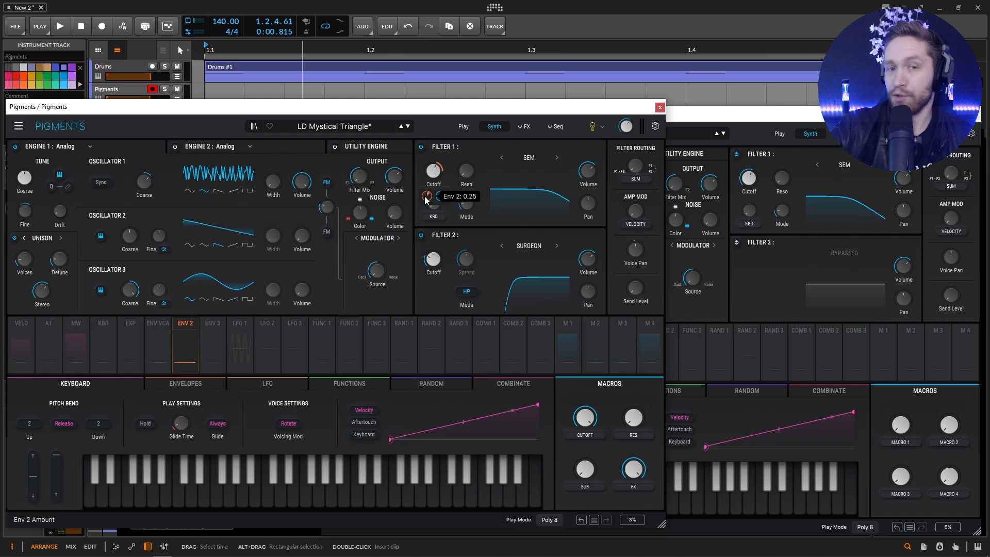
pyautogui.click(729, 119)
pyautogui.moveTo(506, 355); pyautogui.dragTo(748, 178)
pyautogui.moveTo(751, 205)
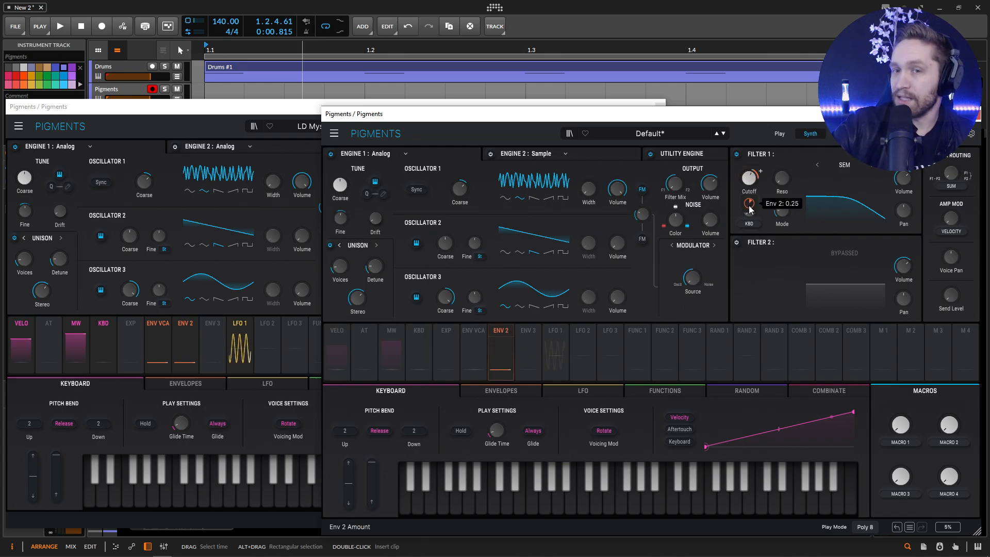
# Raise Env 2's attack and set its sustain to 1.00 in the Default preset, comparing the envelopes with LD Mystical Triangle
pyautogui.click(293, 130)
pyautogui.click(201, 389)
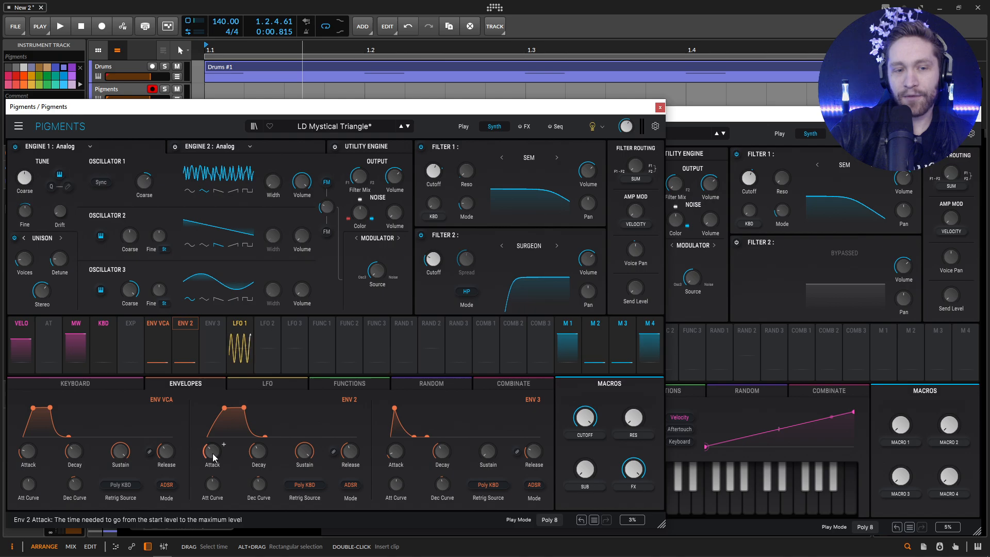
pyautogui.click(700, 148)
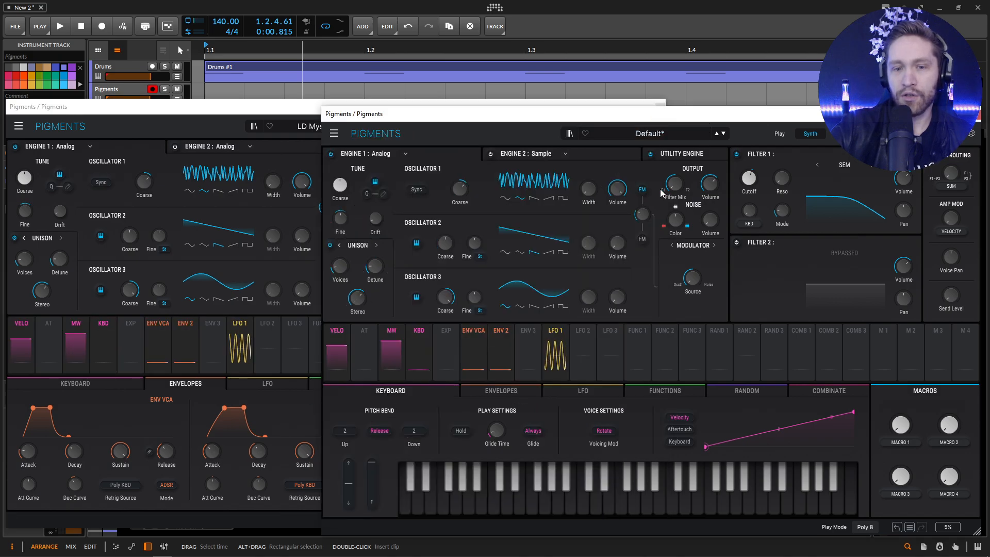
pyautogui.click(500, 390)
pyautogui.moveTo(533, 464); pyautogui.dragTo(539, 452)
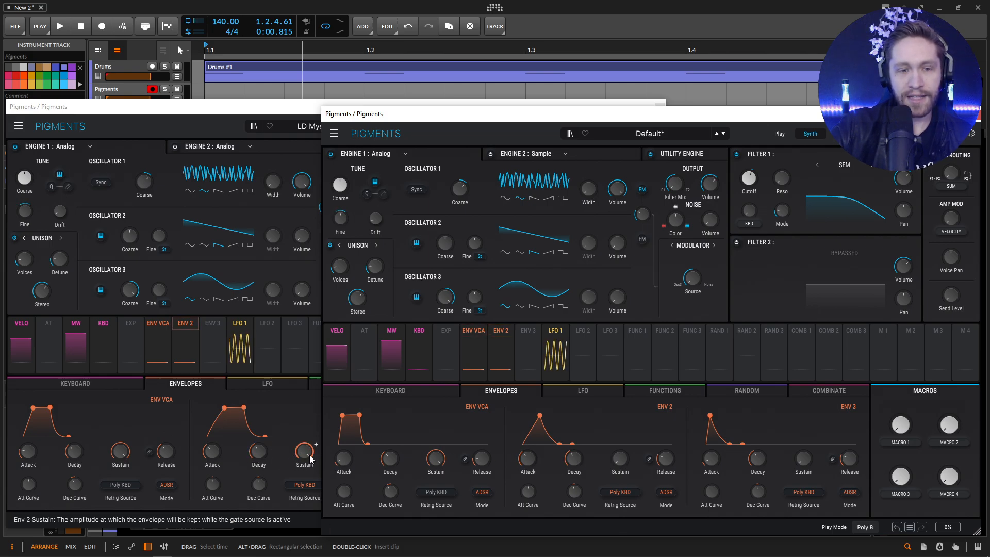
pyautogui.moveTo(619, 460); pyautogui.dragTo(618, 433)
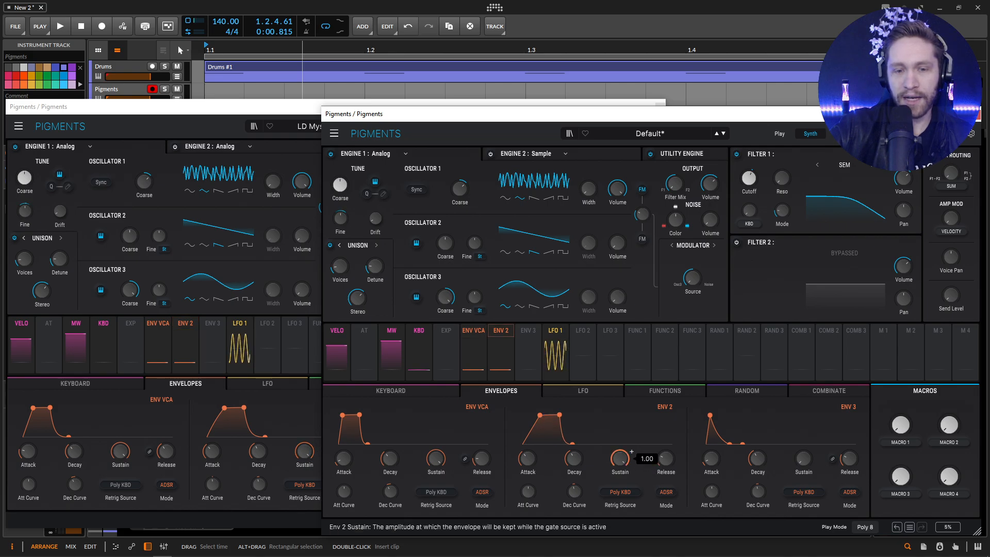
pyautogui.click(289, 109)
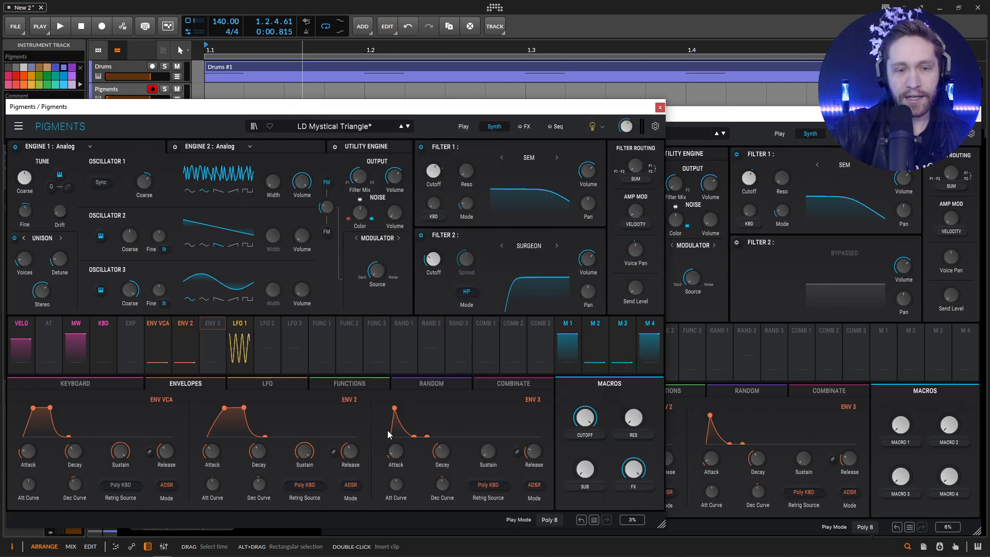
pyautogui.click(762, 125)
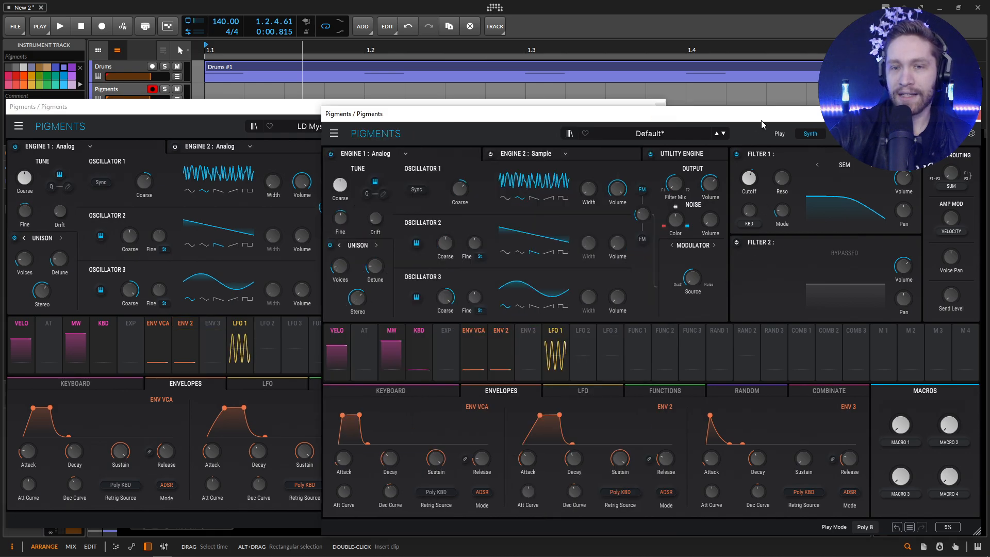
# Set Env 2's release to about 479 ms and raise Env VCA's attack and release in the Default preset, following LD Mystical Triangle
pyautogui.scroll(8, 677, 452)
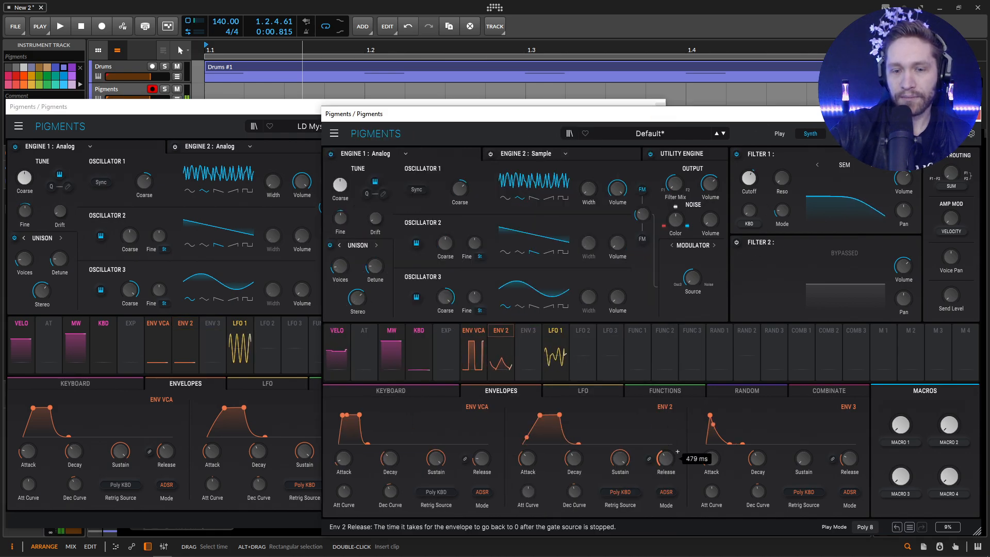
pyautogui.scroll(-3, 678, 451)
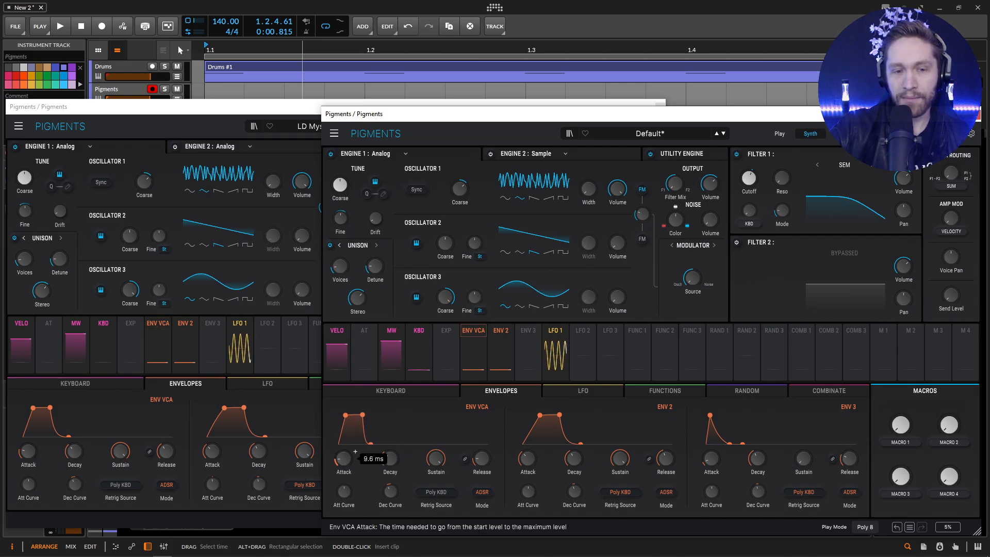
pyautogui.scroll(3, 355, 452)
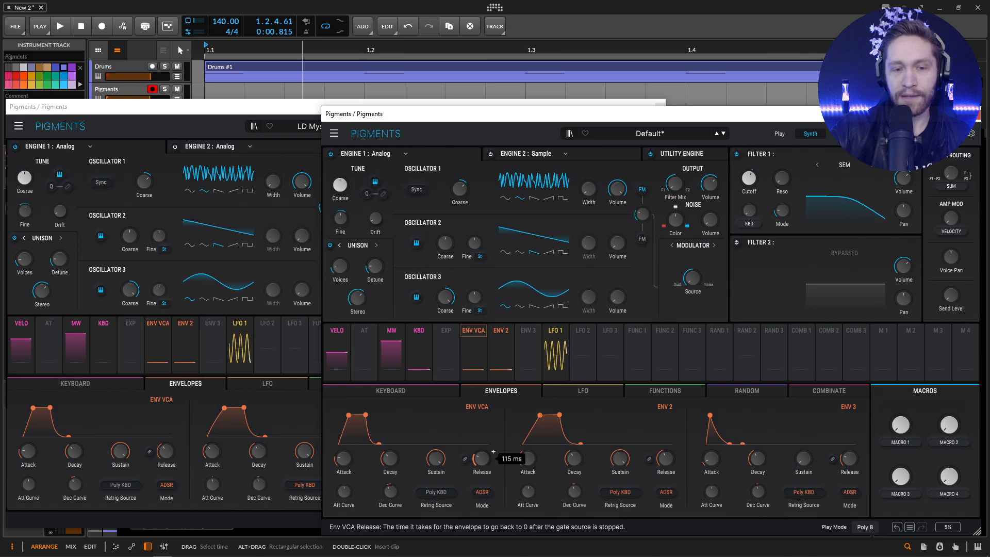
pyautogui.scroll(3, 493, 452)
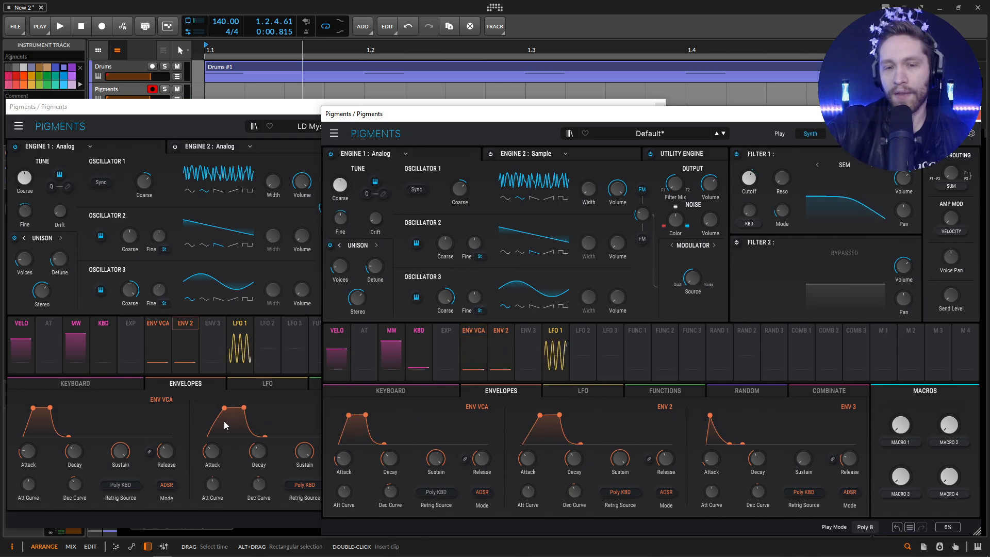
pyautogui.moveTo(214, 487)
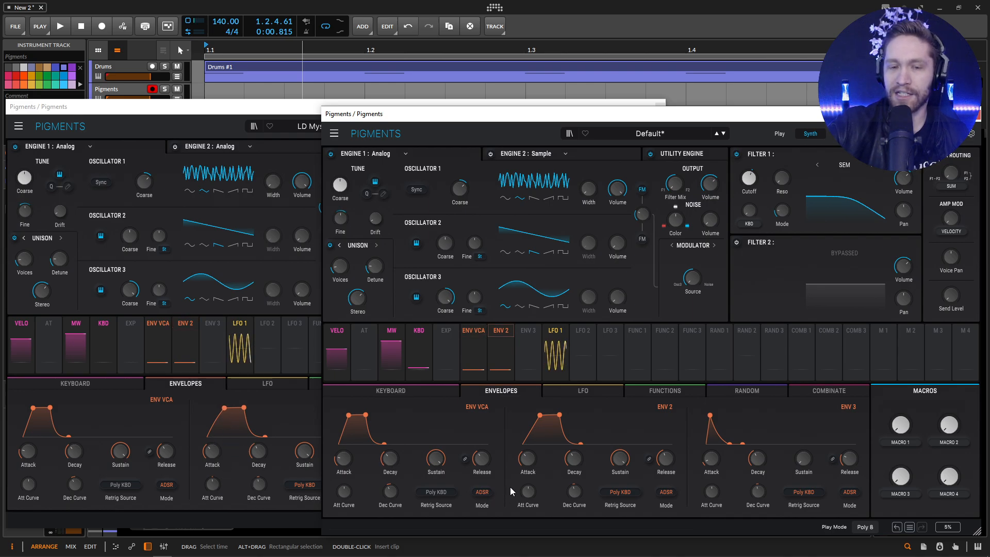
pyautogui.moveTo(529, 496)
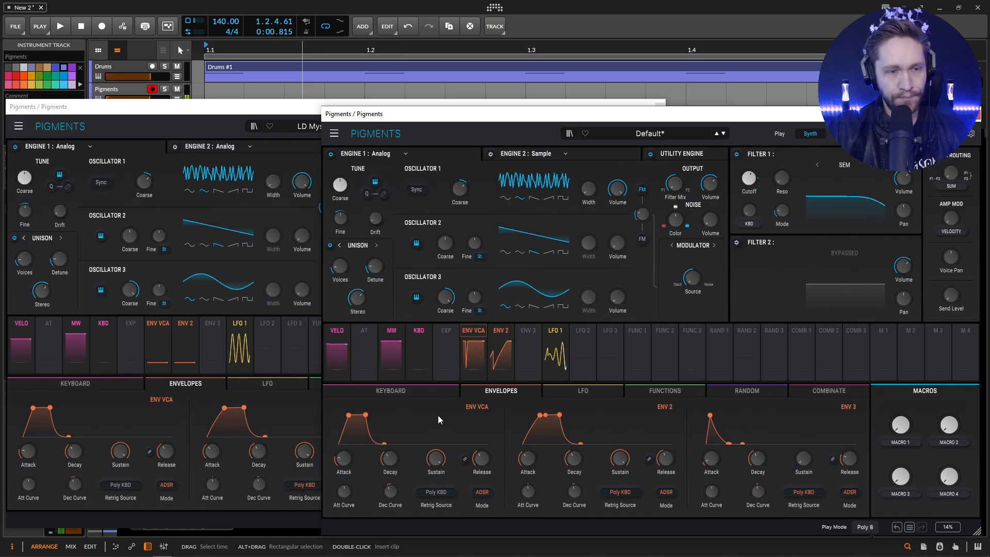
# Assign Macro 1, named Cutoff, to the Default preset's Filter 1 cutoff using LD Mystical Triangle's 0.19 amount as reference, and turn it fully up
pyautogui.click(291, 105)
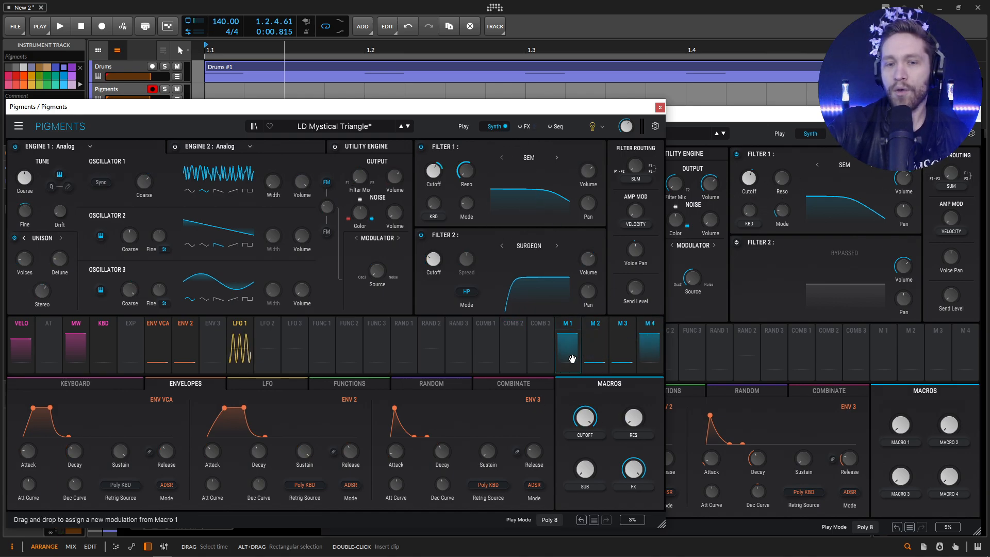
pyautogui.moveTo(434, 175)
pyautogui.moveTo(440, 198)
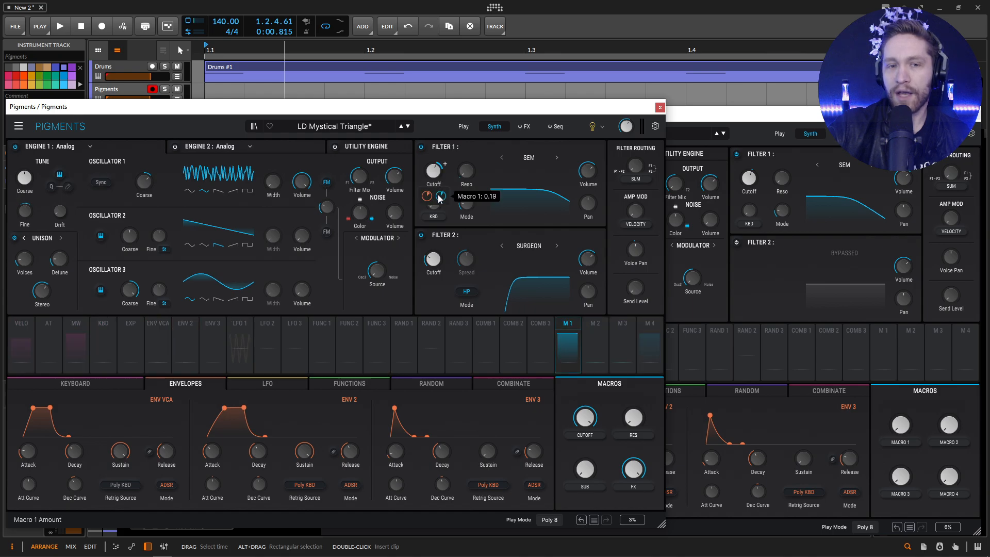
pyautogui.click(783, 117)
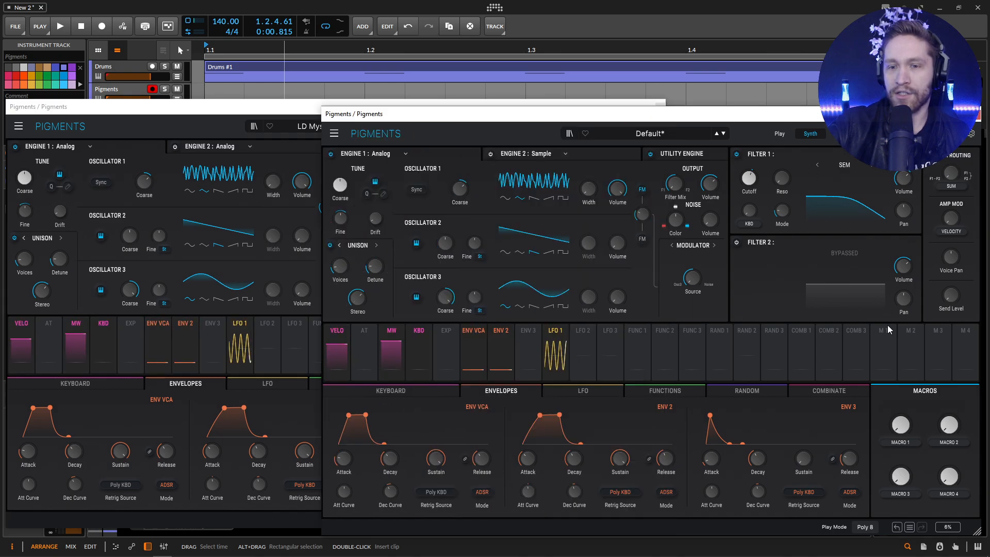
pyautogui.moveTo(891, 350); pyautogui.dragTo(749, 179)
pyautogui.moveTo(743, 202)
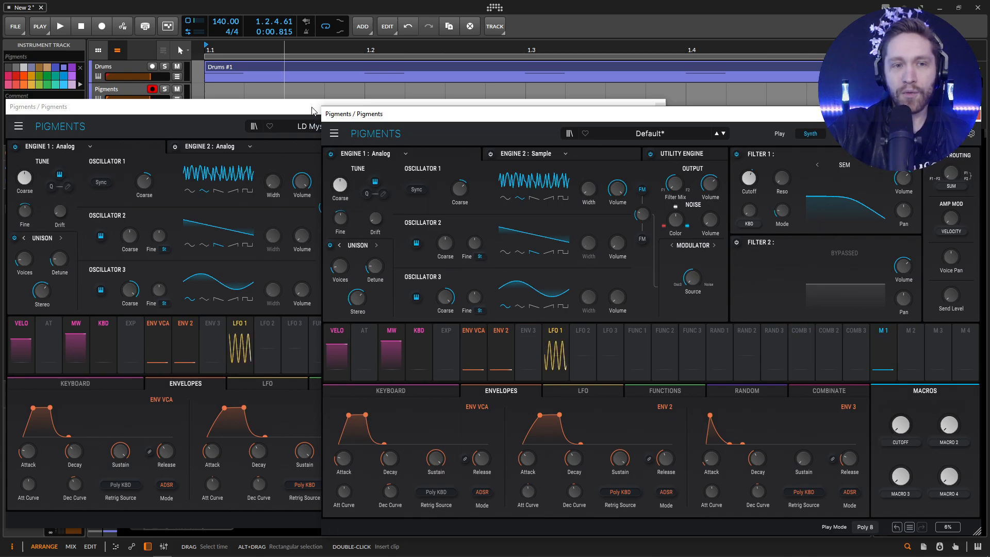
pyautogui.moveTo(900, 432)
pyautogui.mouseDown()
pyautogui.moveTo(901, 381)
pyautogui.moveTo(900, 431)
pyautogui.mouseUp()
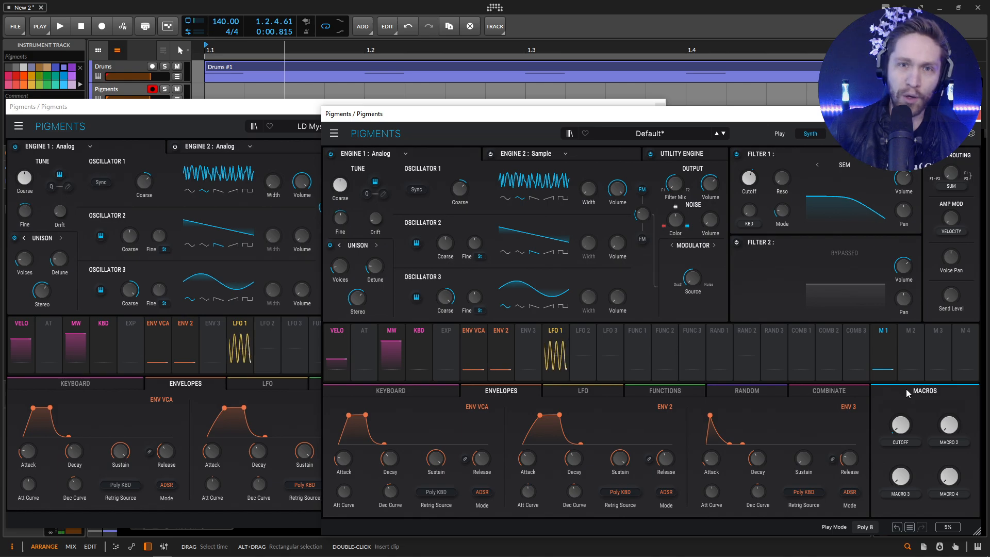
pyautogui.moveTo(900, 428); pyautogui.dragTo(900, 375)
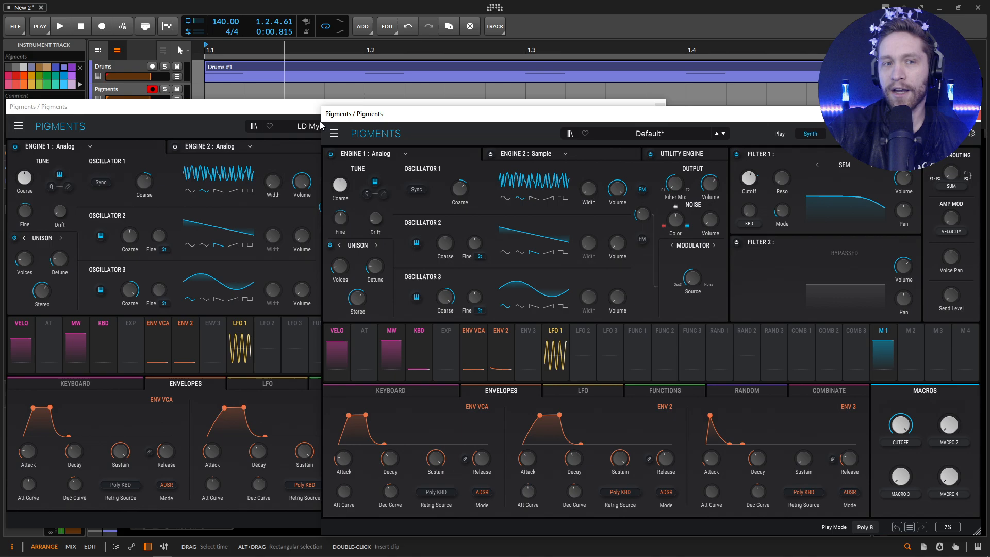
# Assign Macro 2, named Res, to the Default preset's Filter 1 resonance using LD Mystical Triangle's 0.58 amount as reference, and turn it partway up
pyautogui.click(309, 109)
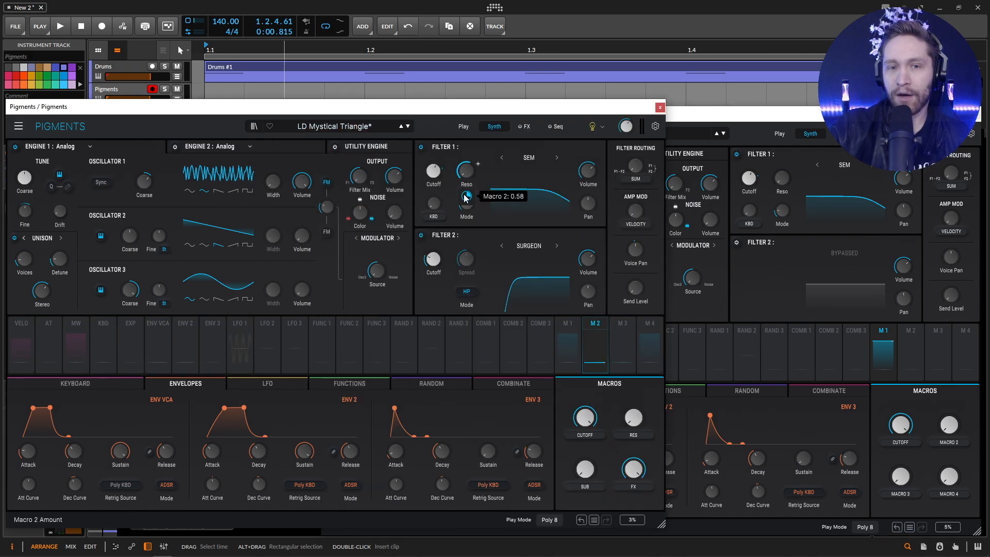
pyautogui.moveTo(909, 360); pyautogui.dragTo(782, 205)
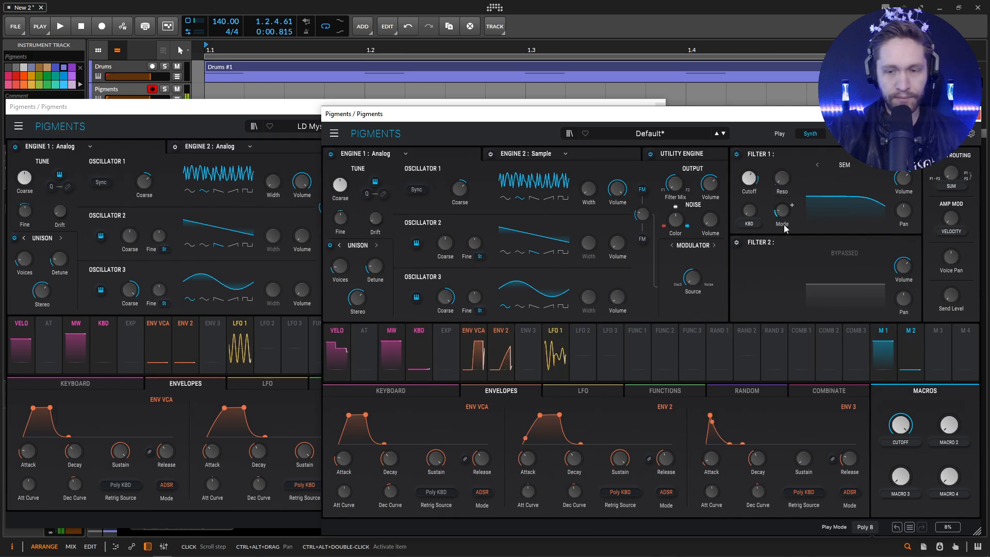
pyautogui.doubleClick(954, 442)
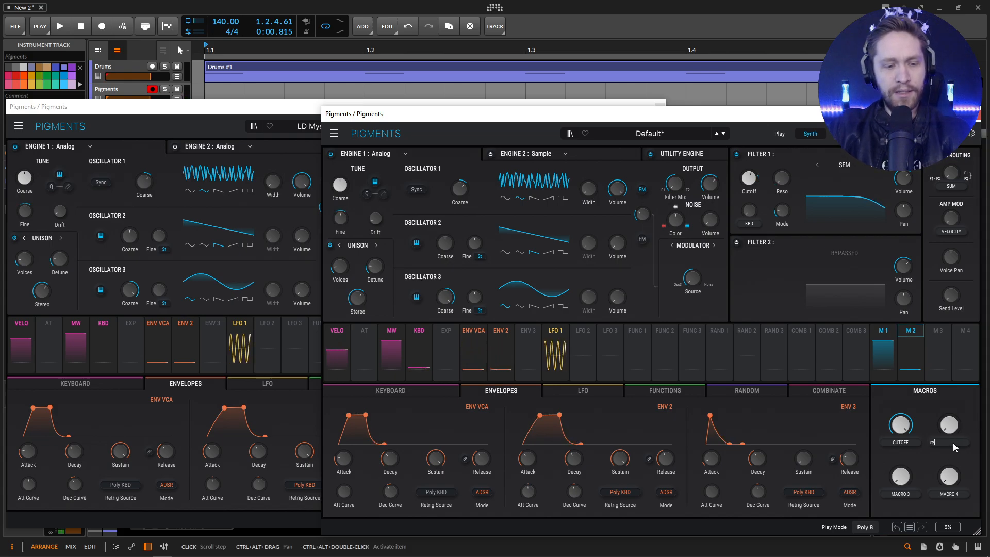
pyautogui.press('Return')
pyautogui.moveTo(949, 425)
pyautogui.mouseDown()
pyautogui.moveTo(948, 408)
pyautogui.moveTo(949, 428)
pyautogui.mouseUp()
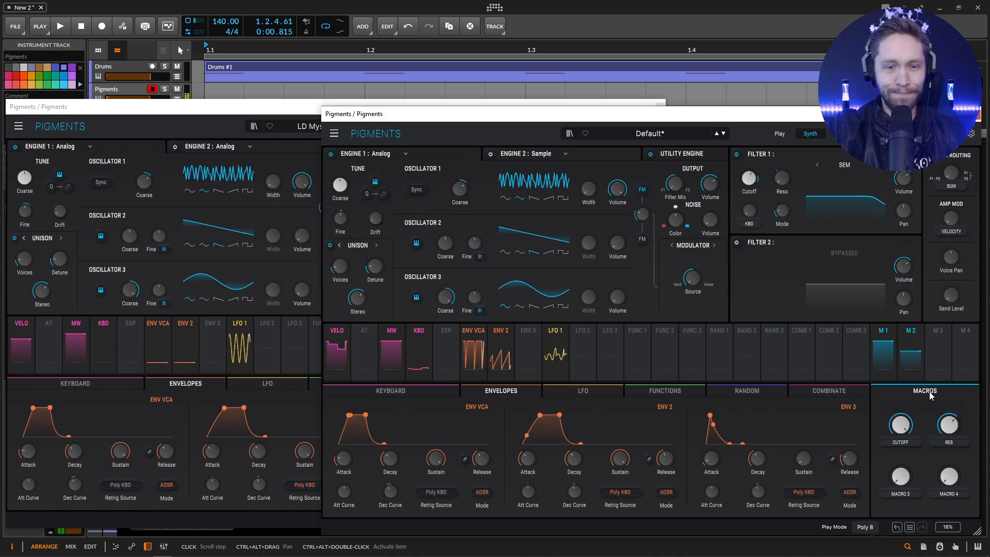
# Turn on the Utility Engine in LD Mystical Triangle to bring in its sub oscillator
pyautogui.click(282, 118)
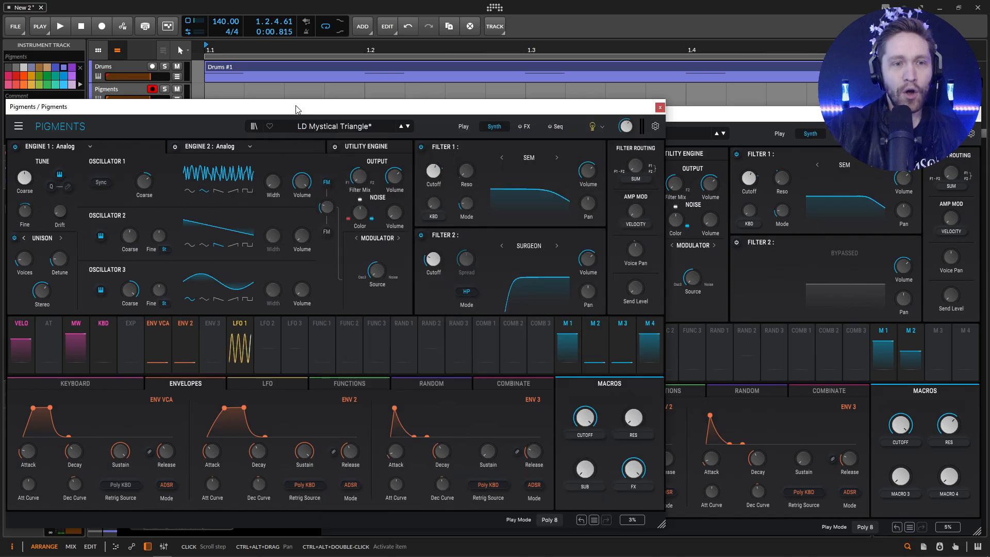
pyautogui.click(366, 146)
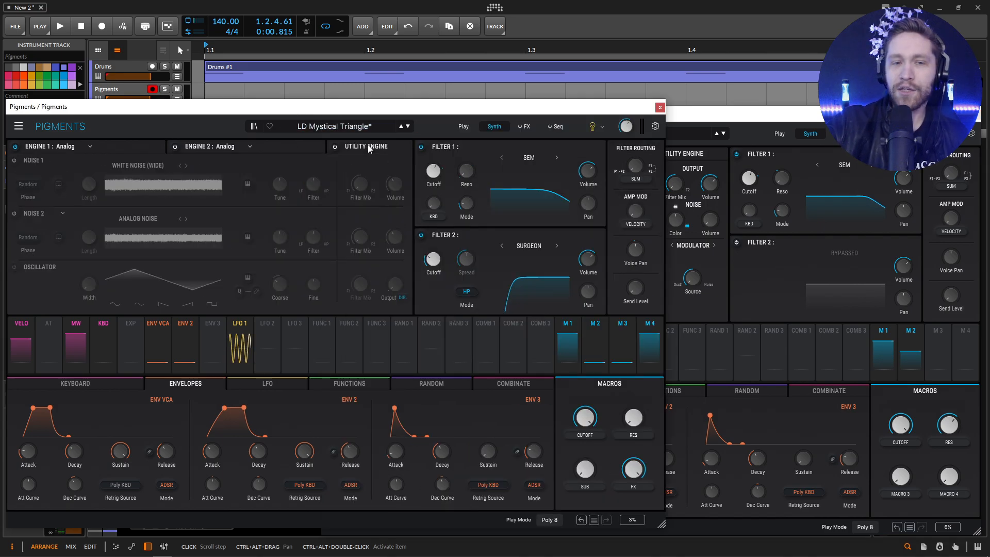
pyautogui.click(335, 146)
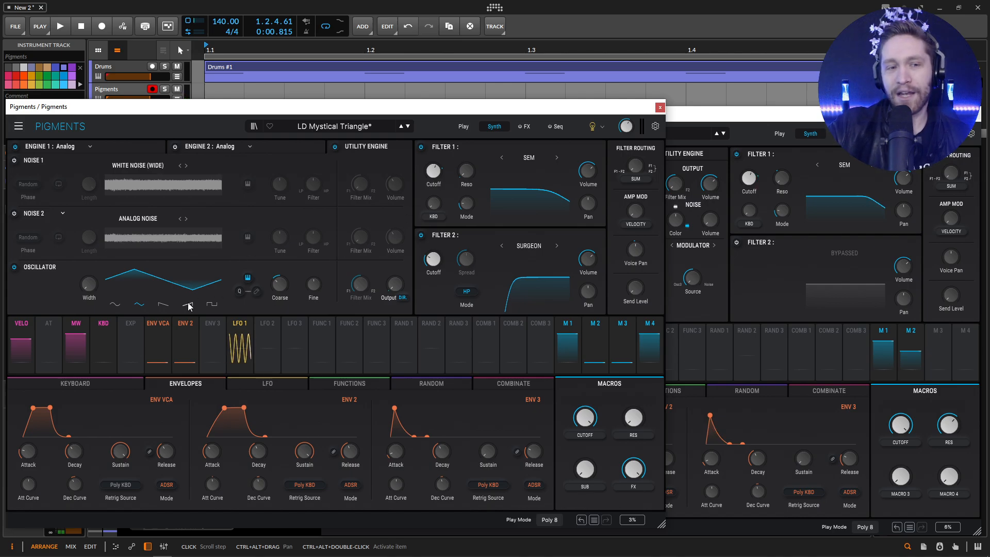
# Enable the Utility Engine oscillator in the Default preset and give it a triangle waveform, as in LD Mystical Triangle
pyautogui.click(729, 117)
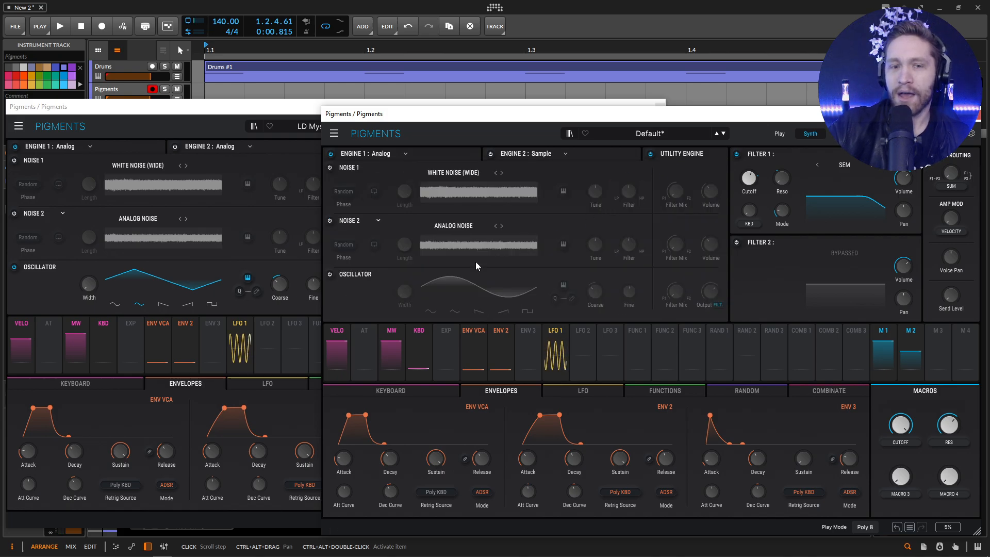
pyautogui.click(330, 275)
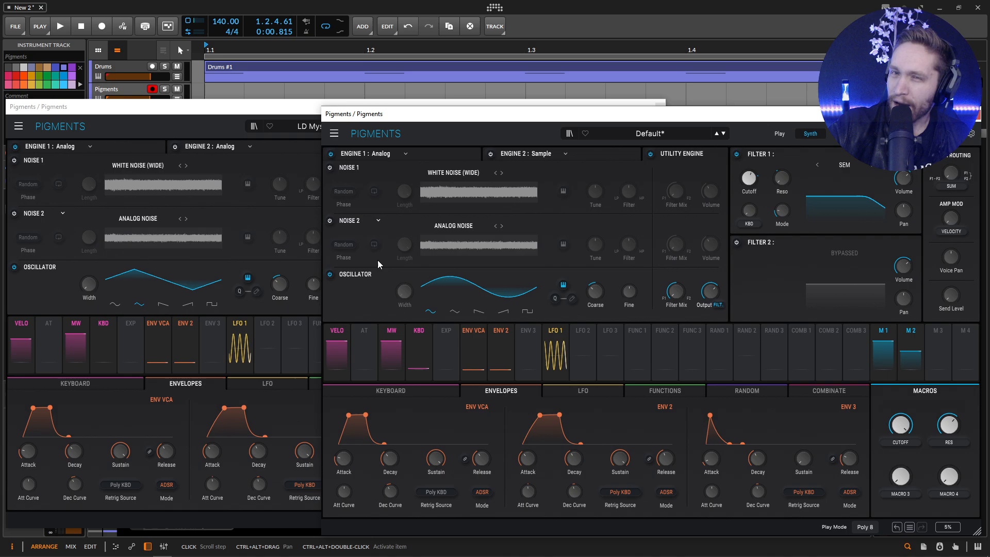
pyautogui.click(454, 312)
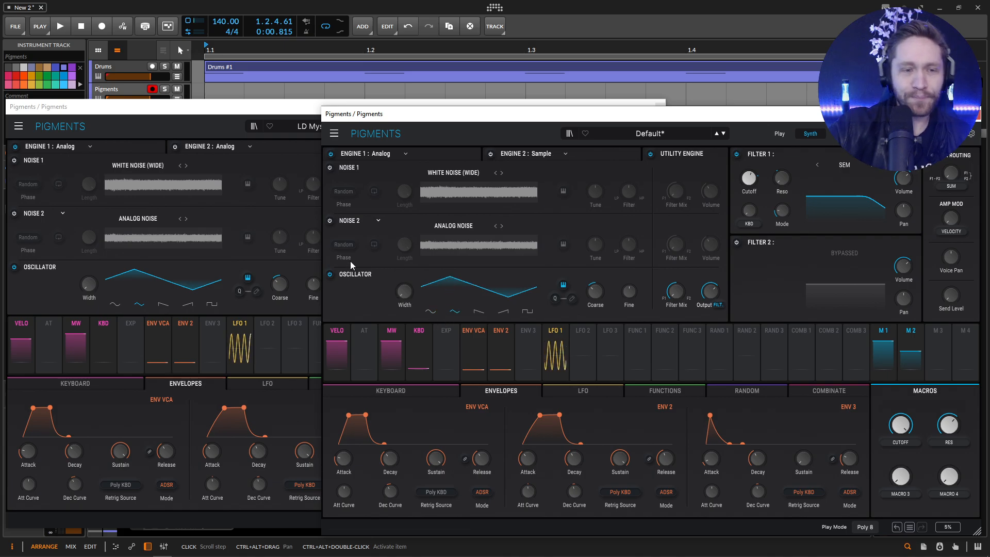
# Route the Default preset's utility oscillator output directly past the filters and lower its level to minimum, following LD Mystical Triangle
pyautogui.click(303, 118)
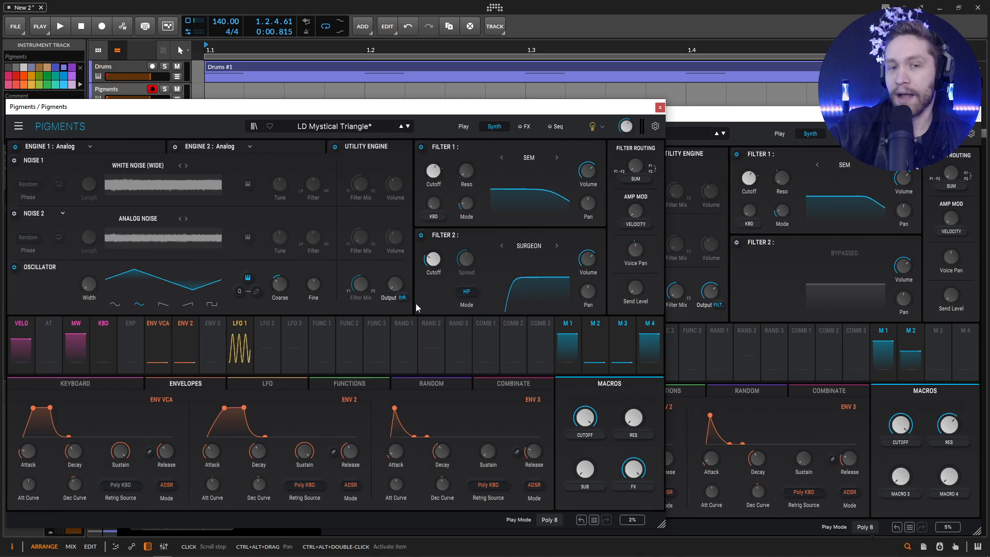
pyautogui.click(731, 113)
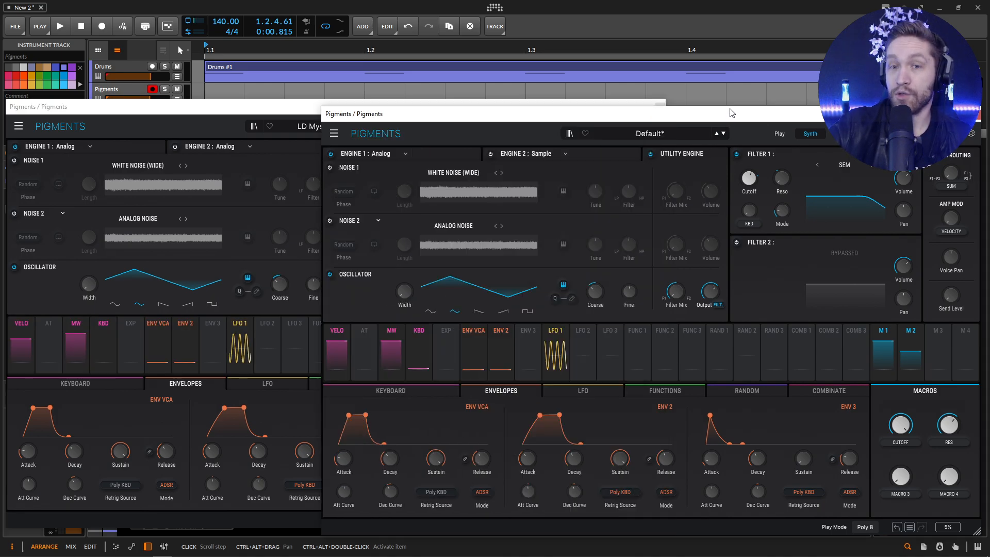
pyautogui.click(723, 304)
pyautogui.click(731, 370)
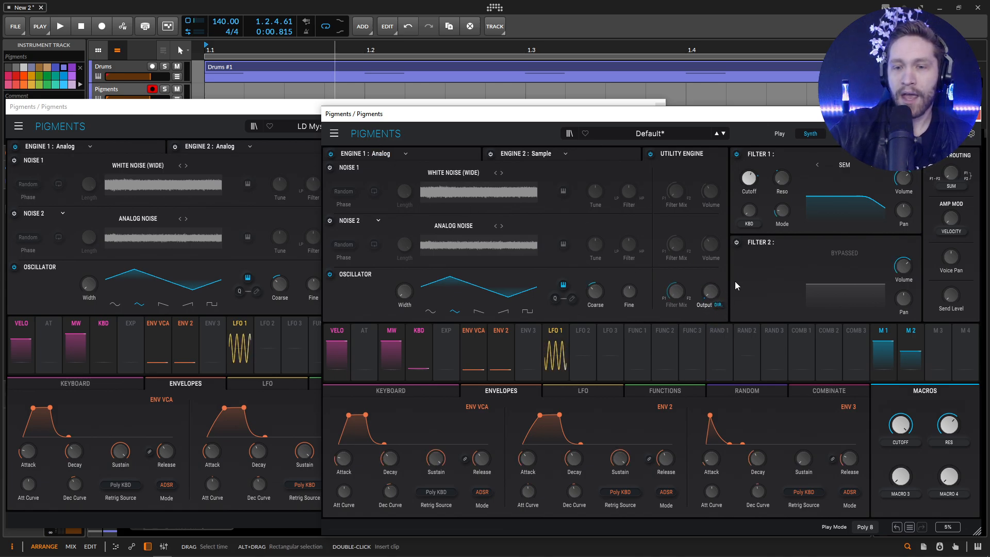
# Assign Macro 3 to the Default preset's utility oscillator output level, using LD Mystical Triangle's 0.35 amount as reference
pyautogui.moveTo(935, 359); pyautogui.dragTo(710, 290)
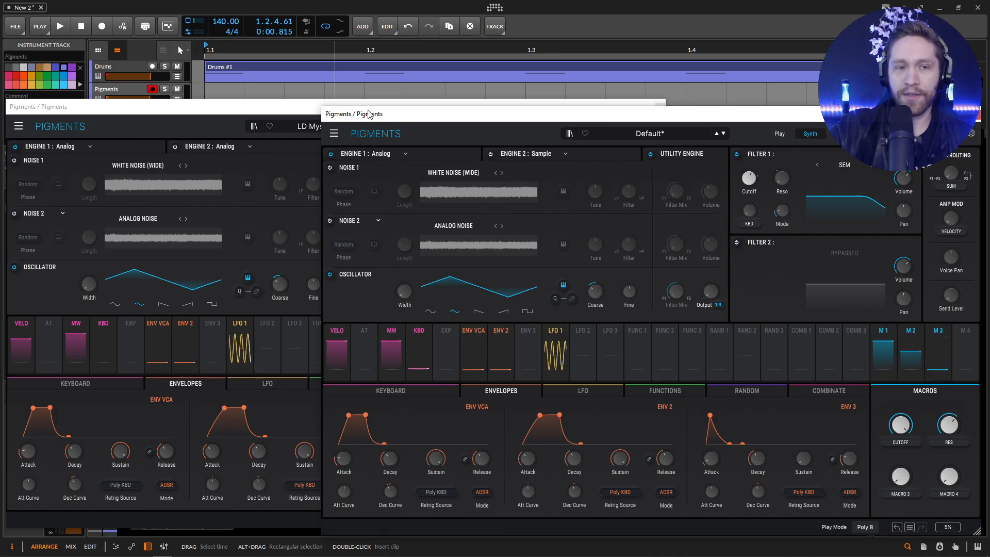
pyautogui.click(257, 114)
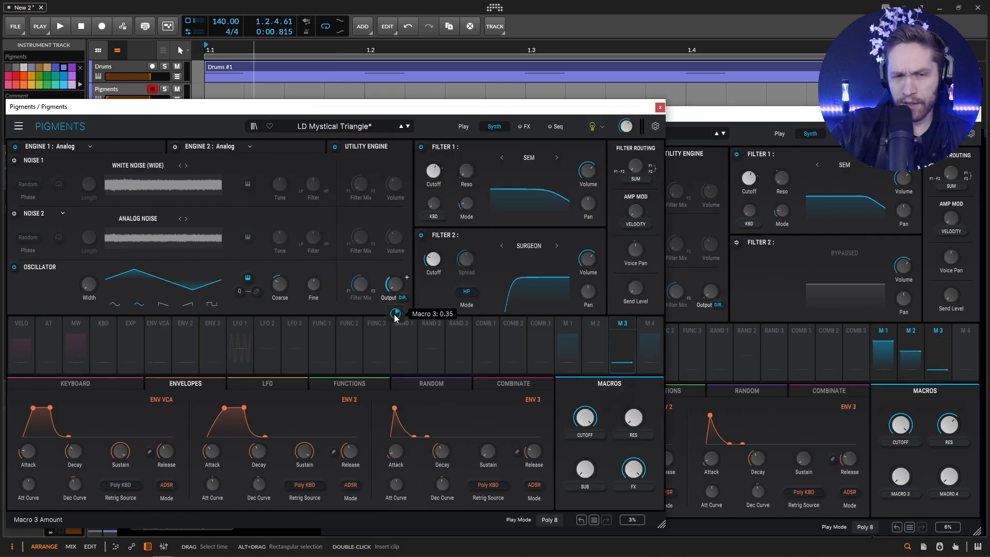
pyautogui.click(890, 172)
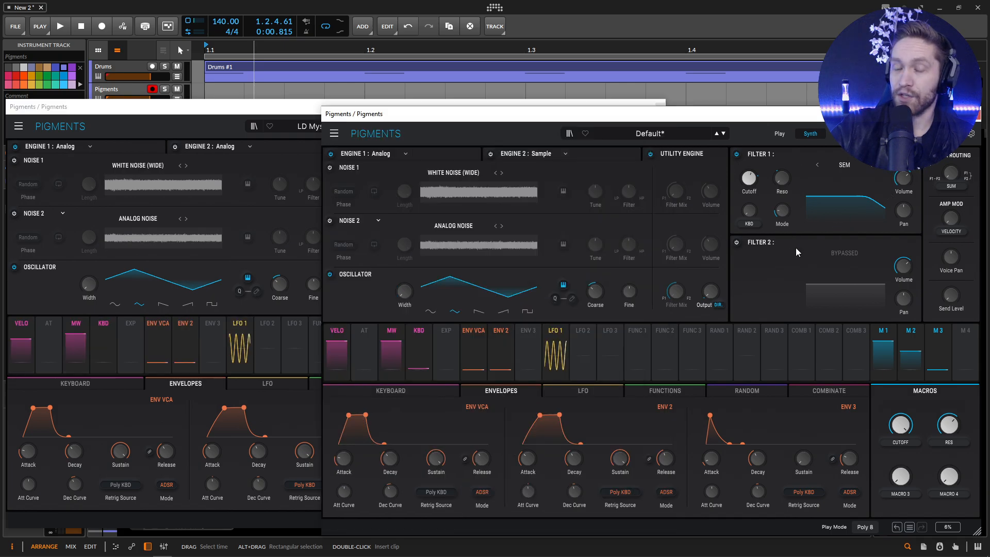
pyautogui.moveTo(712, 320)
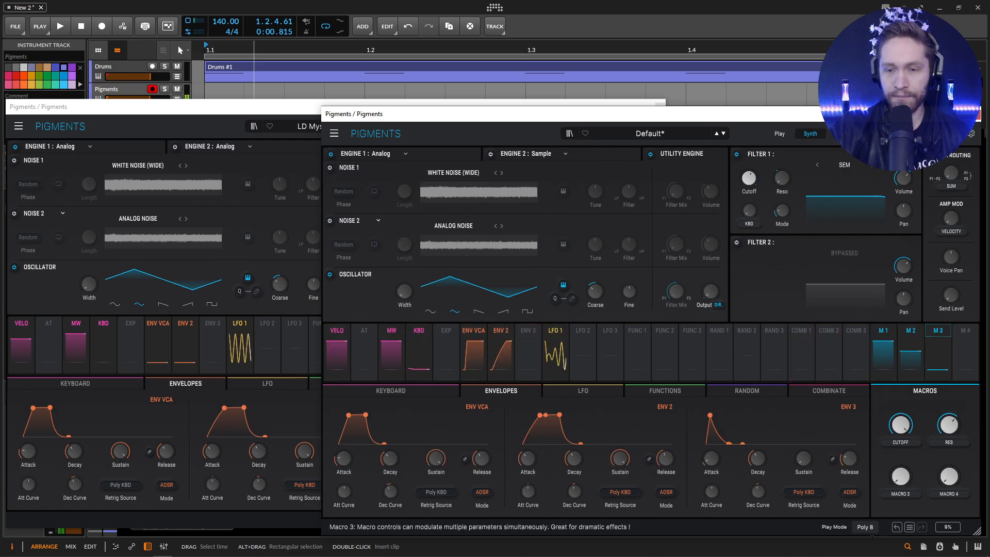
# Turn the Default preset's Macro 3 up to 1.00 and rename it Sub
pyautogui.moveTo(900, 476); pyautogui.dragTo(900, 456)
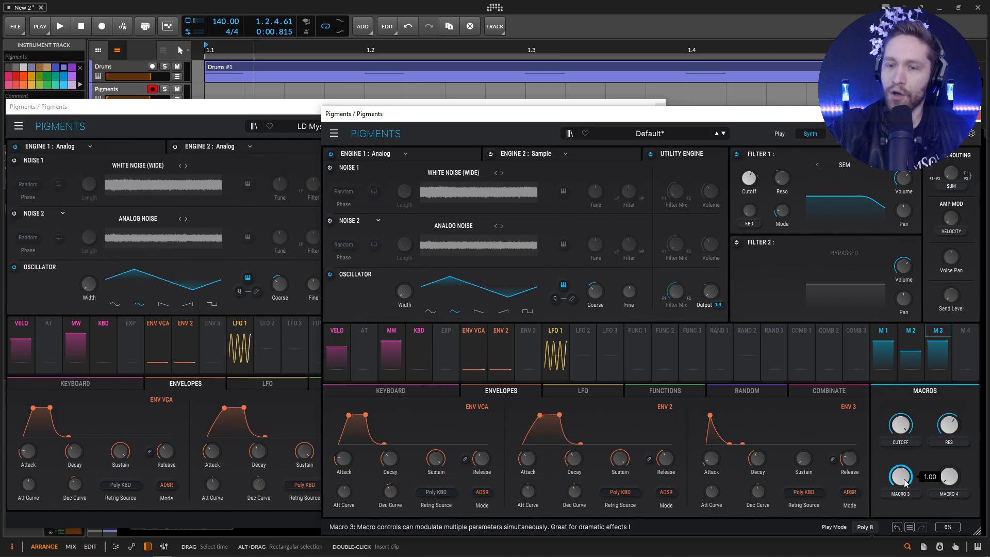
pyautogui.doubleClick(904, 496)
pyautogui.write('s')
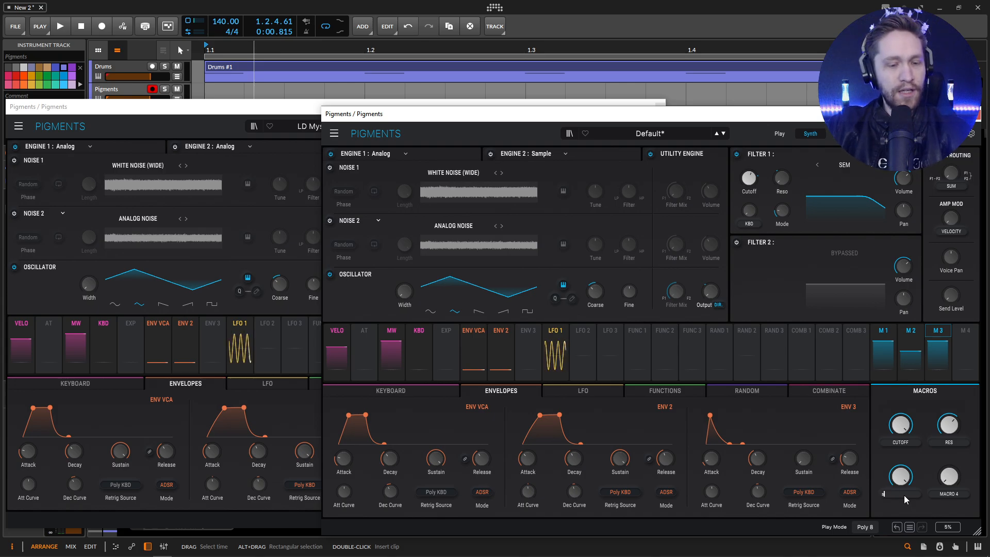
pyautogui.write('ub')
pyautogui.press('Return')
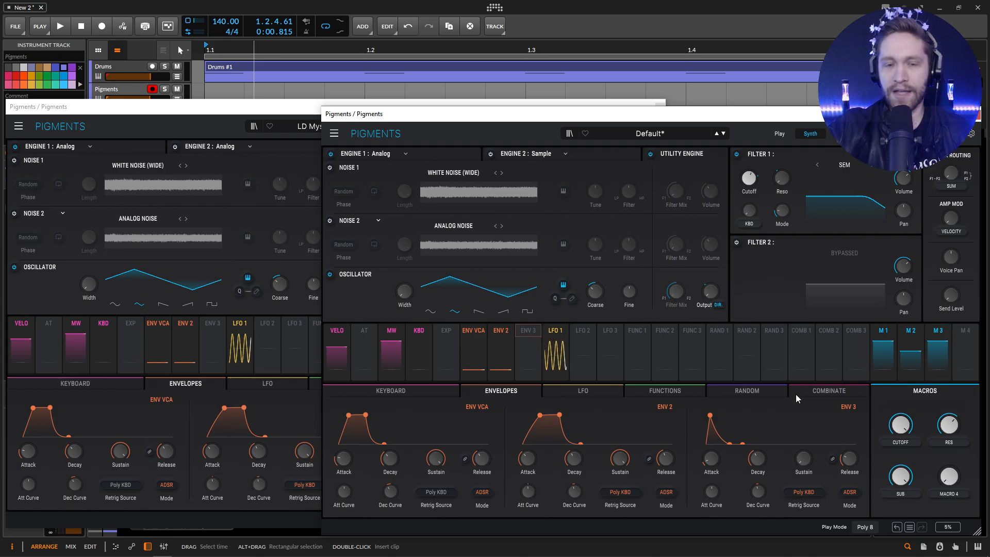
# Enable Filter 2 in the Default preset after checking the Filter 2 settings of LD Mystical Triangle
pyautogui.click(289, 115)
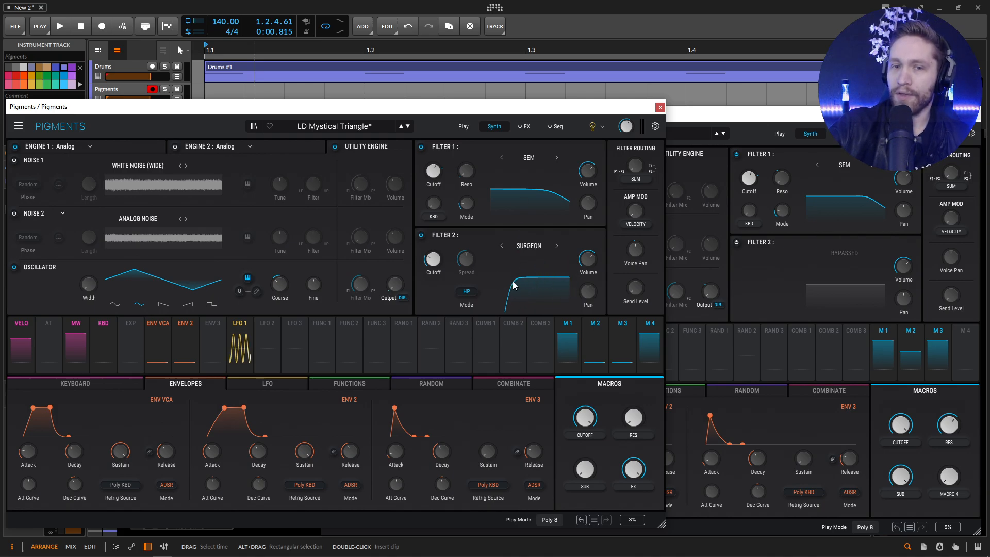
pyautogui.click(794, 119)
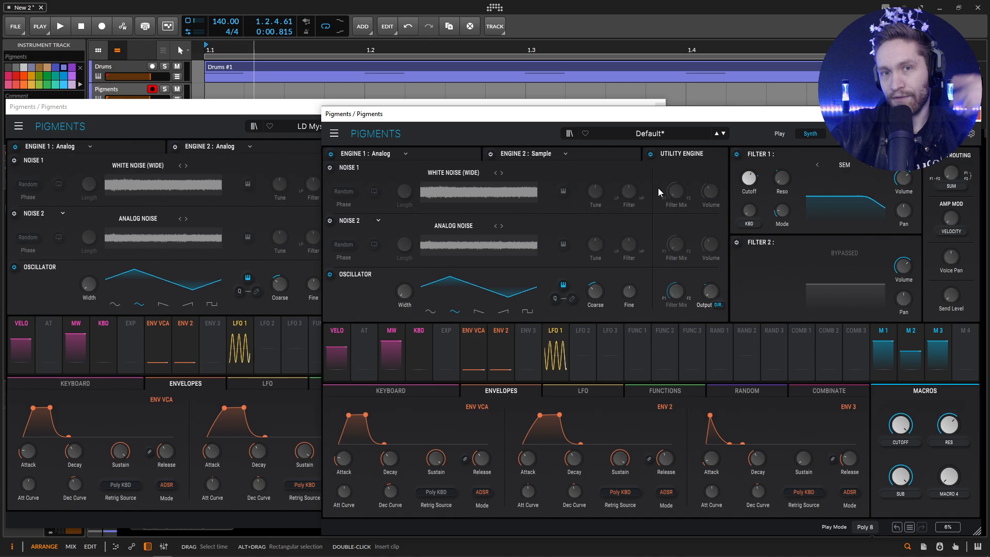
pyautogui.click(736, 242)
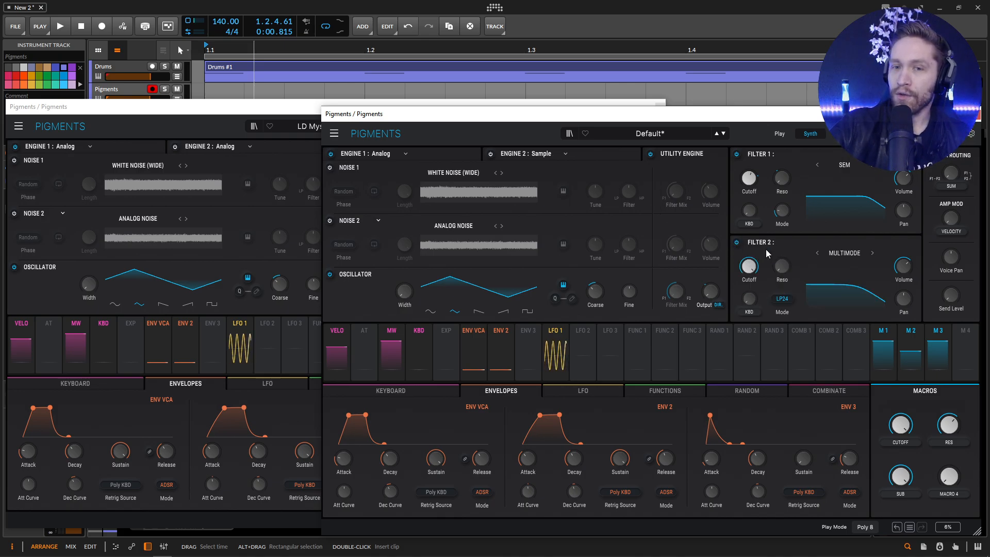
# Set the Default preset's Filter 2 to the Surgeon type in HP mode
pyautogui.click(832, 254)
pyautogui.click(808, 358)
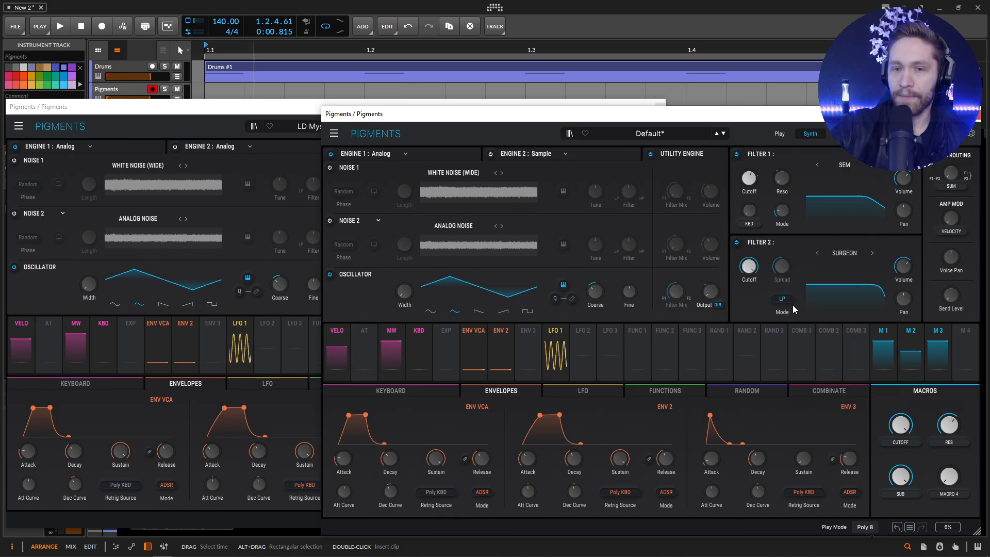
pyautogui.click(783, 299)
pyautogui.click(787, 339)
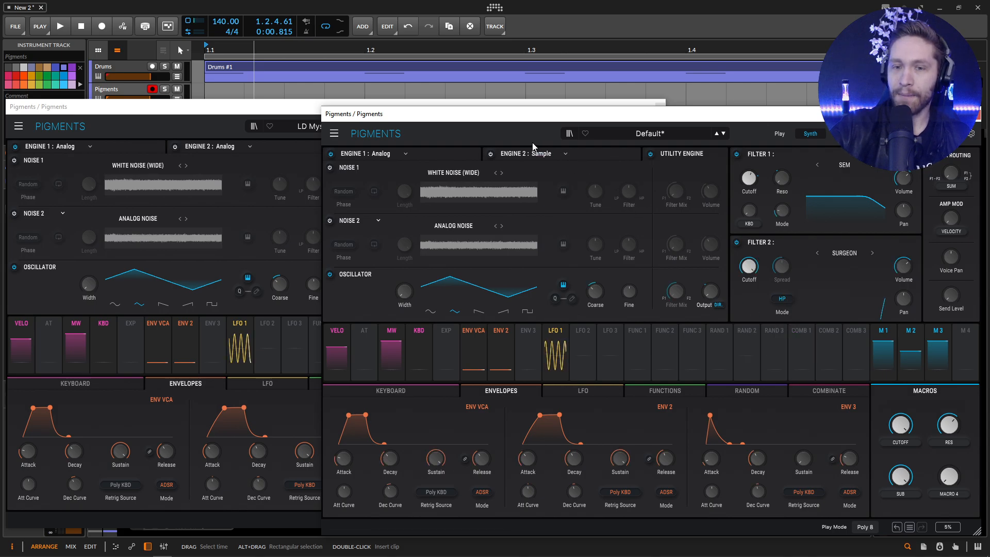
# Lower the Default preset's Filter 2 cutoff to match LD Mystical Triangle's 108 Hz
pyautogui.click(293, 109)
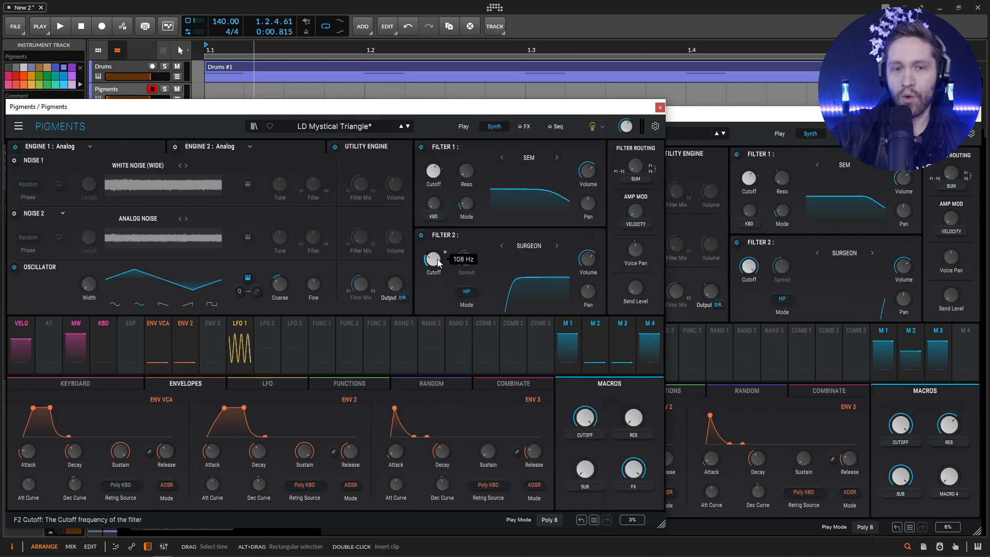
pyautogui.click(766, 117)
pyautogui.moveTo(748, 269)
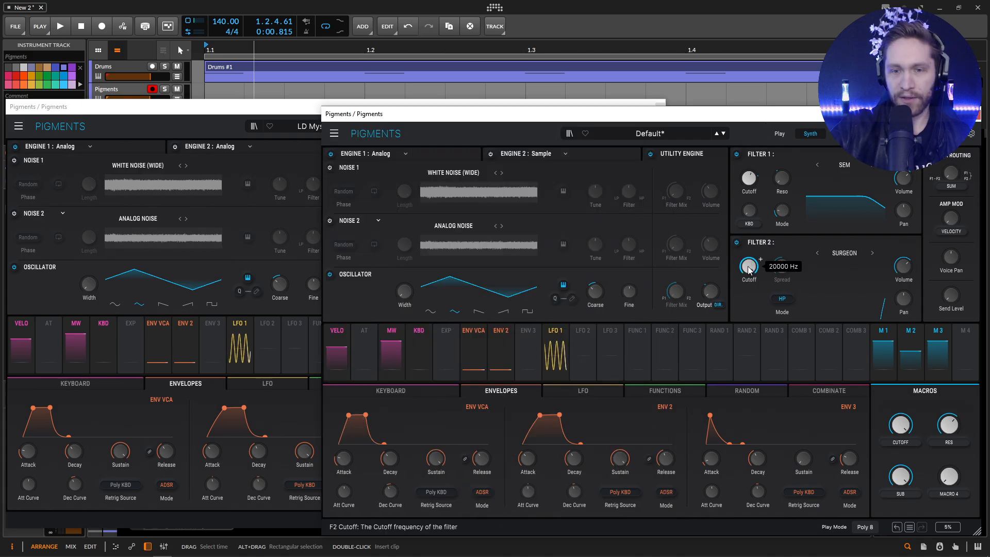
pyautogui.moveTo(749, 270); pyautogui.dragTo(749, 304)
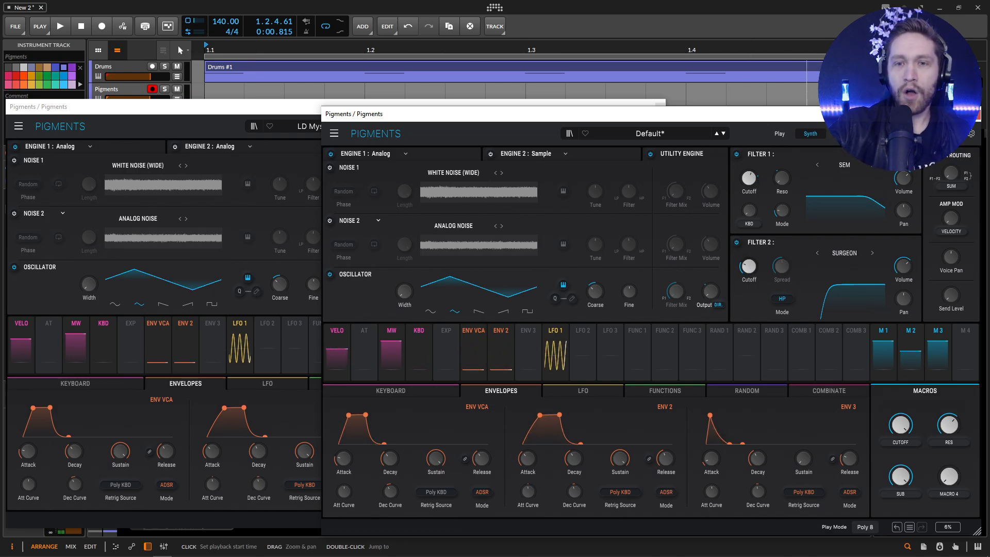
# Compare both presets' effects and replace the Default preset's Delay in the first FX A slot with a Param EQ
pyautogui.click(837, 133)
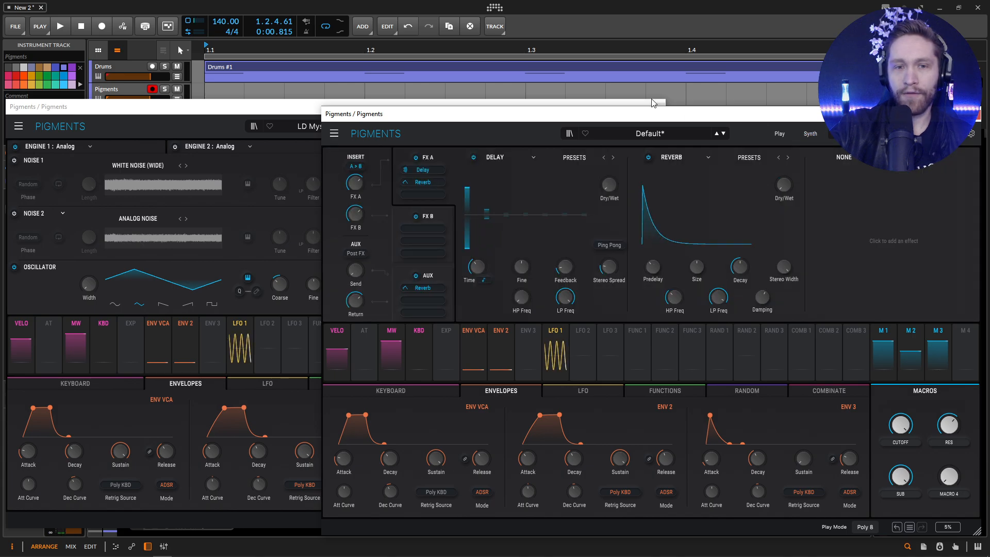
pyautogui.click(223, 124)
pyautogui.click(525, 128)
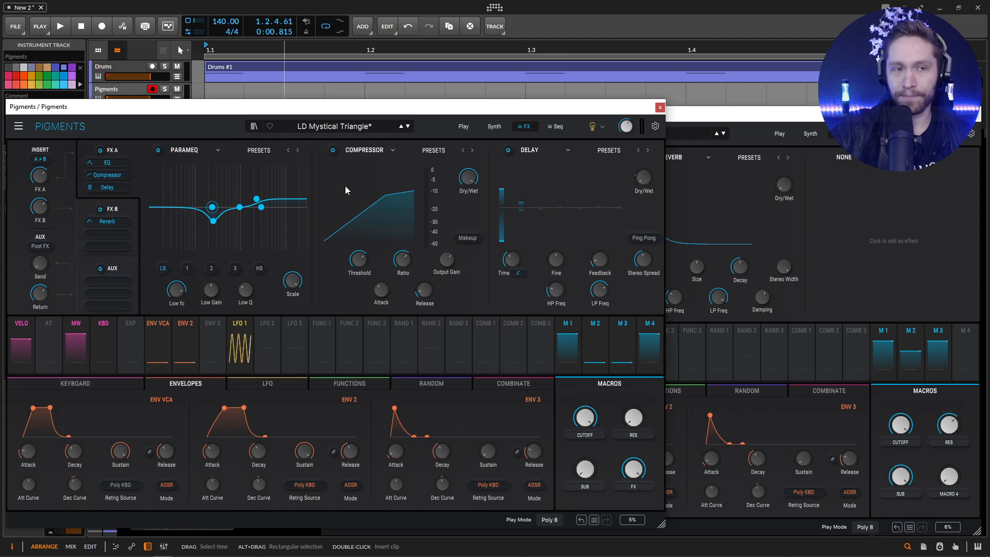
pyautogui.click(726, 122)
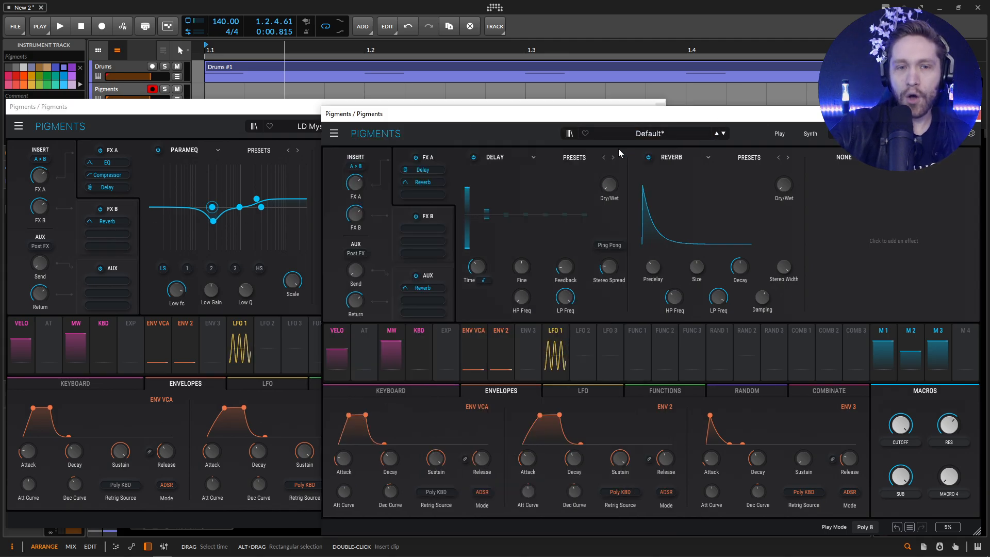
pyautogui.click(495, 157)
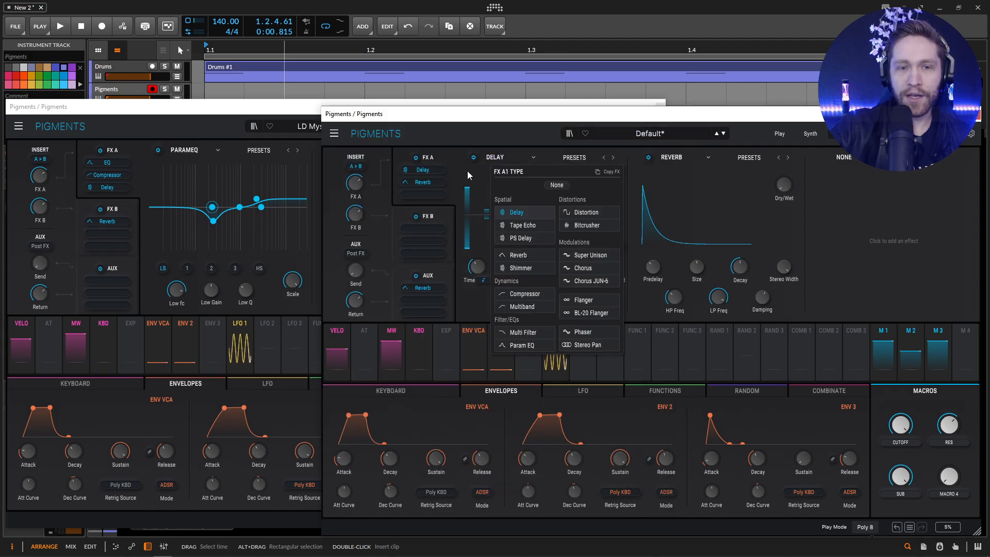
pyautogui.click(521, 344)
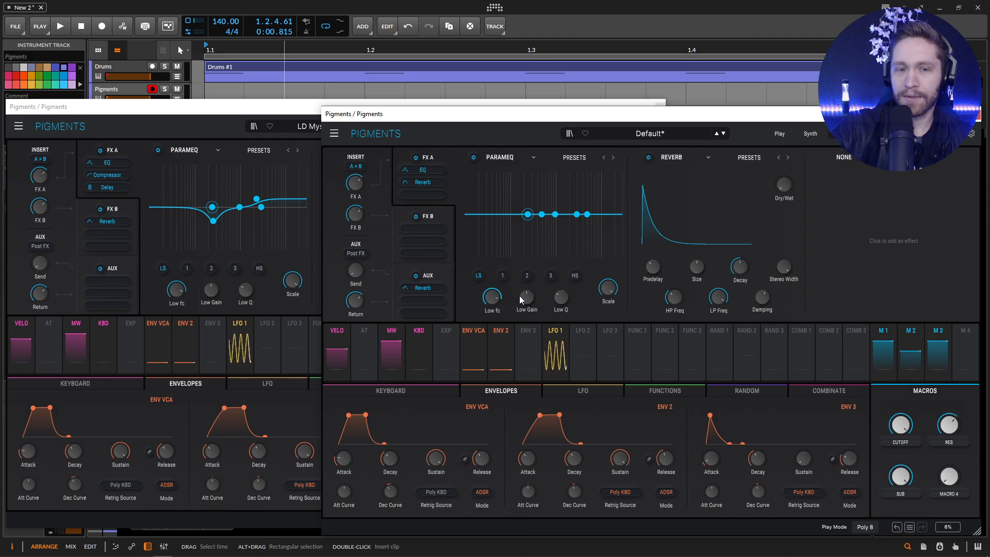
# Shape the Default EQ's Peak 1 band into a -4.08 dB dip, using LD Mystical Triangle's 264 Hz frequency as reference
pyautogui.moveTo(542, 214); pyautogui.dragTo(521, 174)
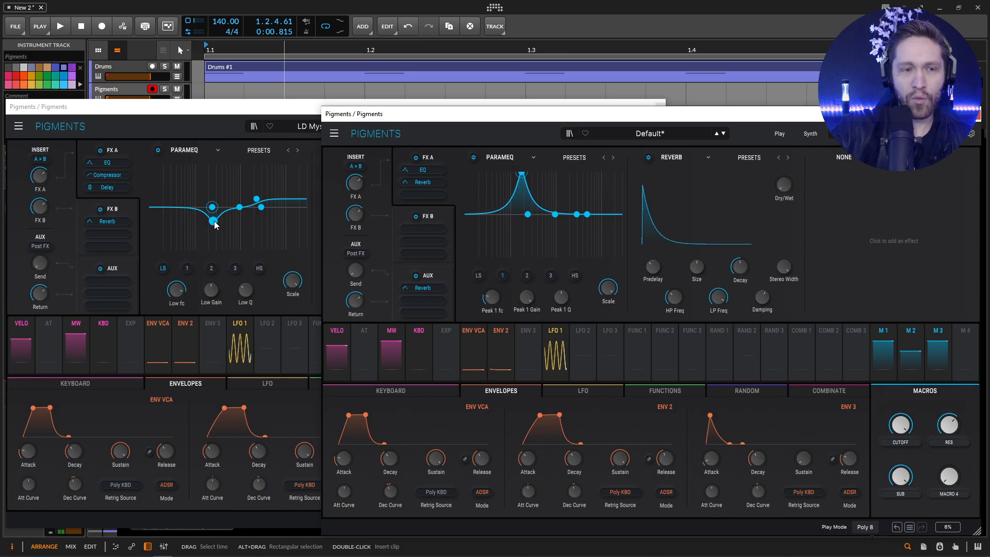
pyautogui.click(214, 222)
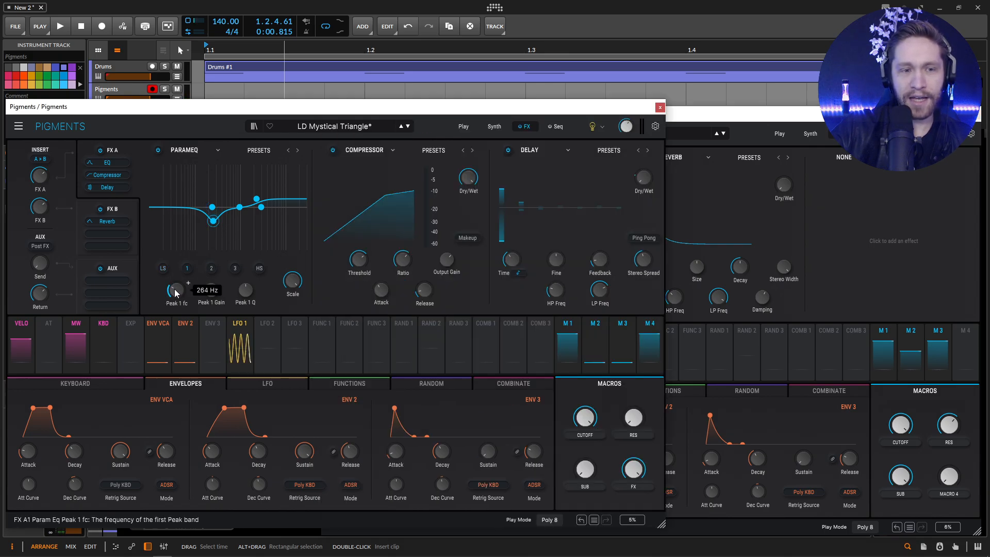
pyautogui.click(753, 119)
pyautogui.scroll(5, 504, 290)
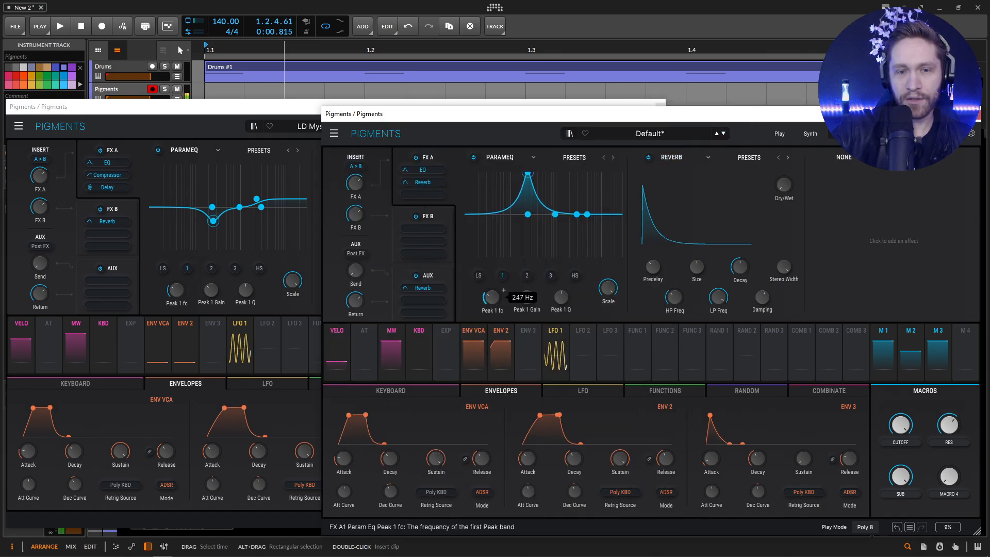
pyautogui.scroll(1, 503, 290)
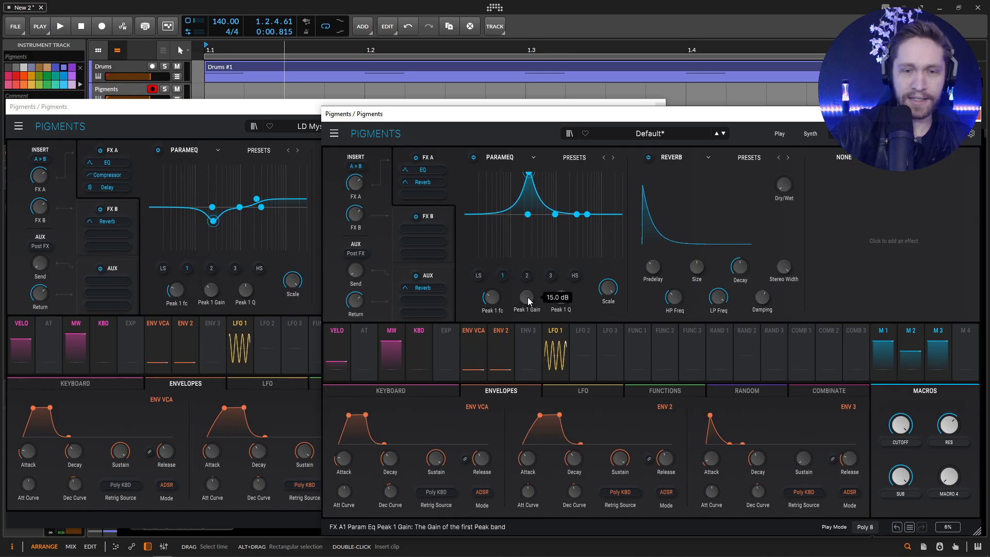
pyautogui.moveTo(527, 297); pyautogui.dragTo(528, 340)
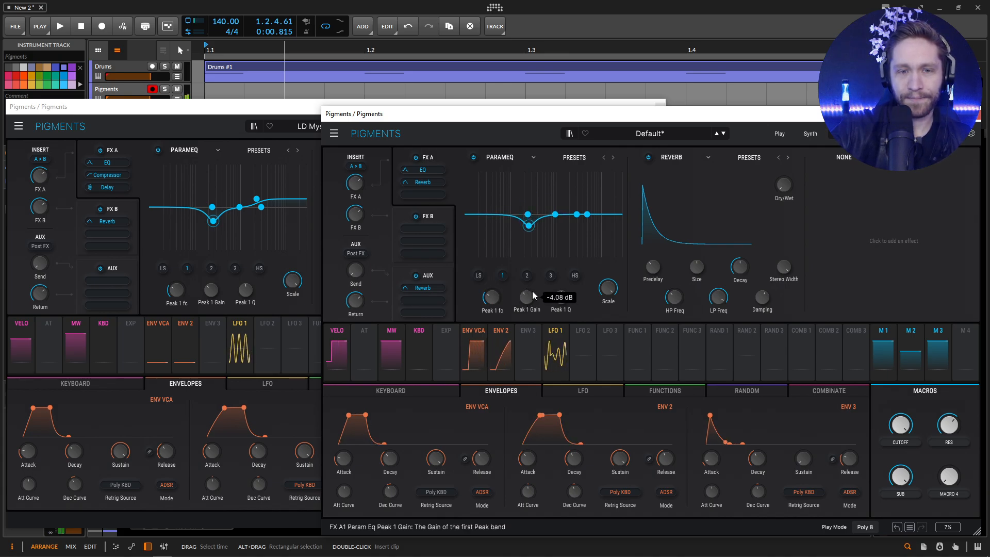
# Raise the high shelf gain of the Default preset's EQ to match the curve of LD Mystical Triangle
pyautogui.click(258, 201)
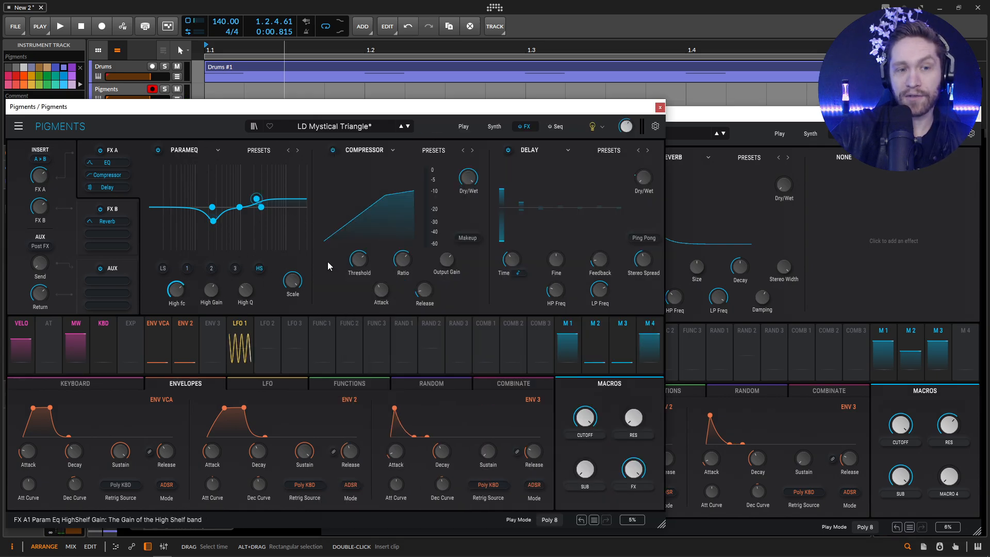
pyautogui.click(768, 117)
pyautogui.click(576, 278)
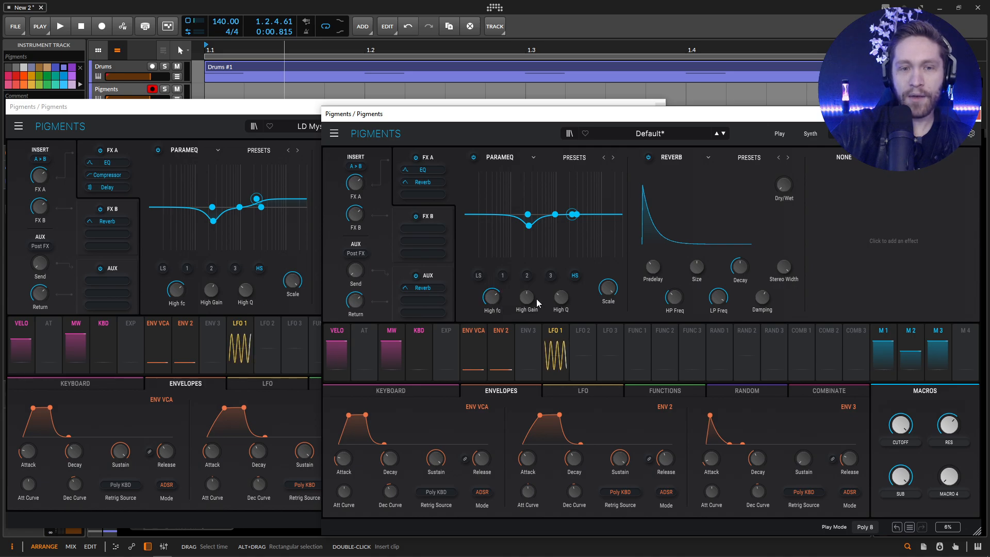
pyautogui.moveTo(530, 298); pyautogui.dragTo(531, 284)
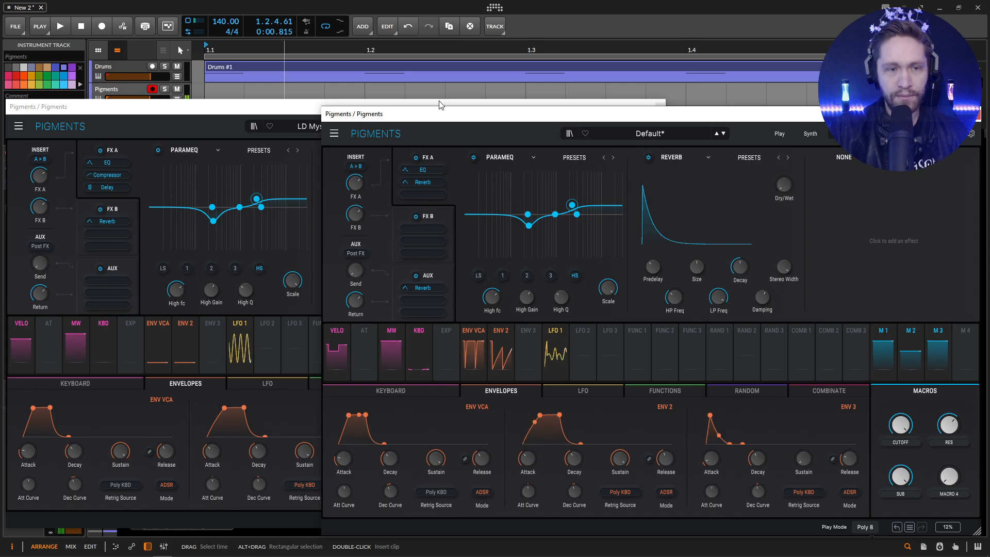
# Replace the Reverb in the Default preset's second FX A slot with a Compressor, following LD Mystical Triangle
pyautogui.click(295, 110)
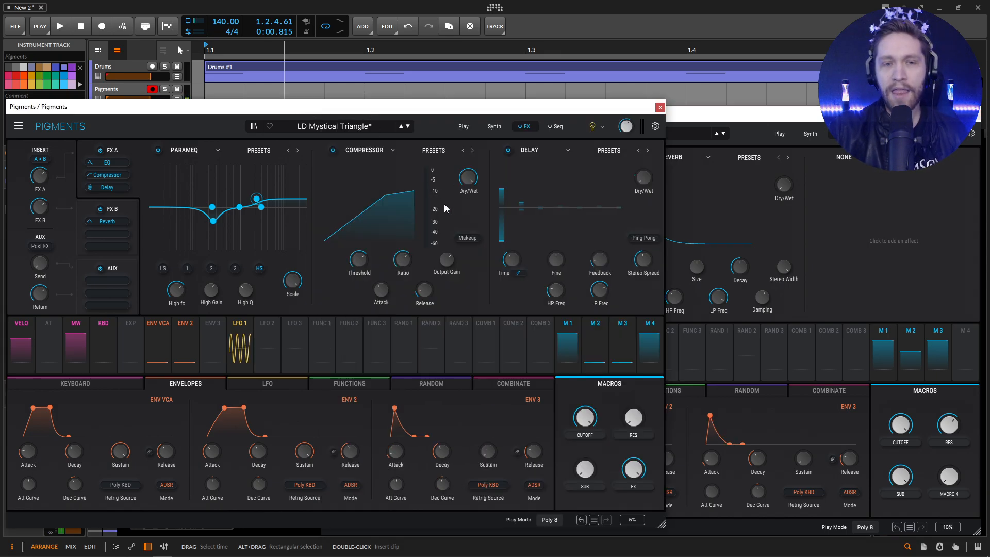
pyautogui.click(747, 116)
pyautogui.click(672, 157)
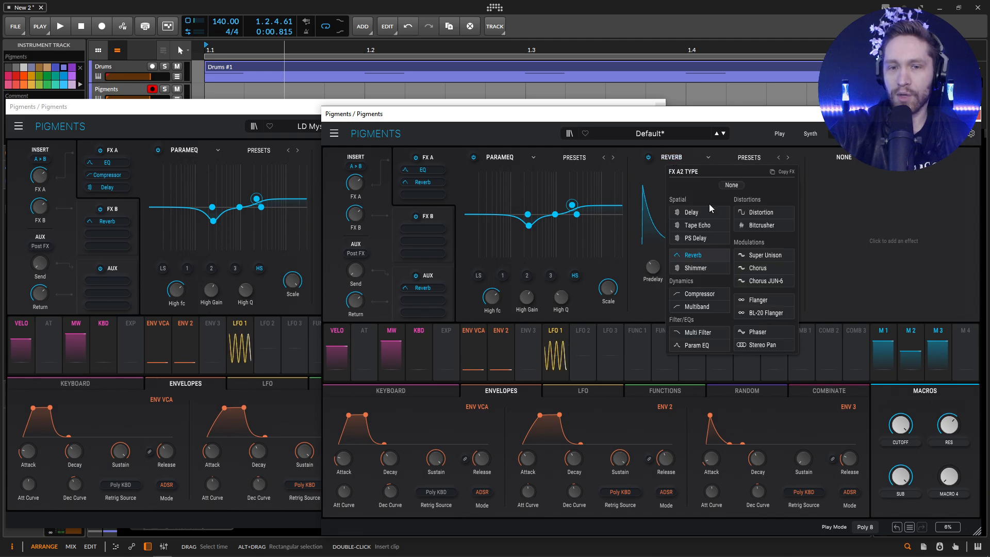
pyautogui.click(700, 293)
# Match the Default compressor's ratio, threshold and output gain to LD Mystical Triangle, with the threshold at -2.40 dB
pyautogui.click(299, 111)
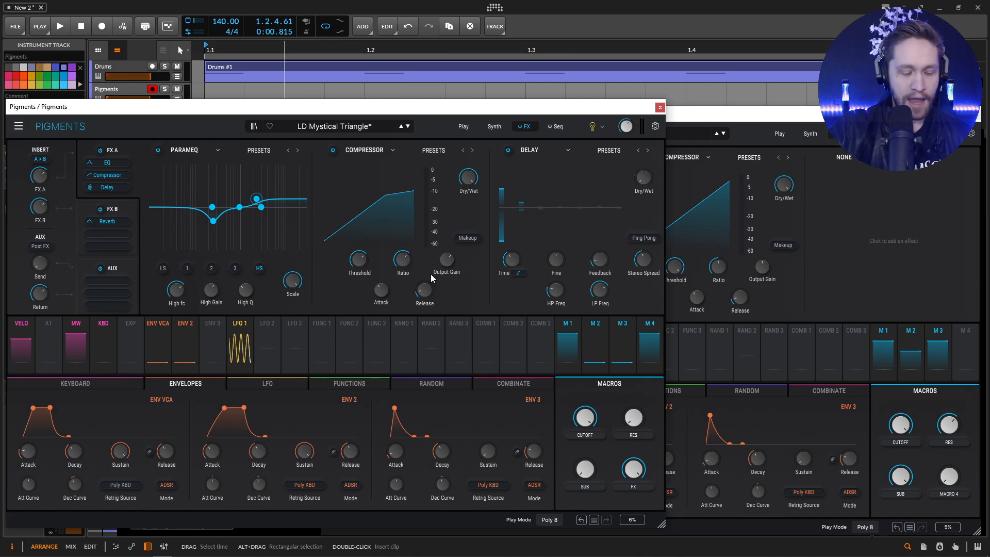
pyautogui.click(728, 152)
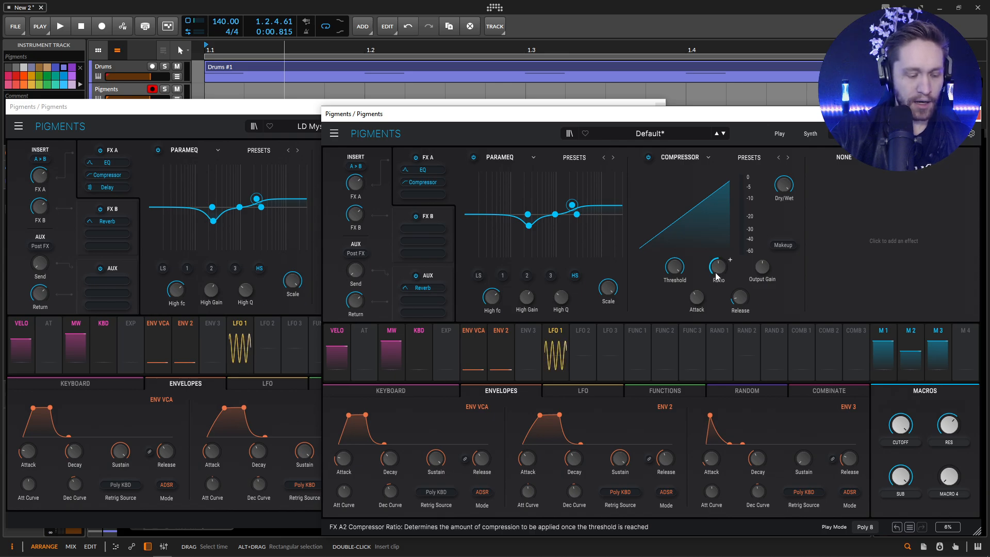
pyautogui.moveTo(718, 279); pyautogui.dragTo(674, 263)
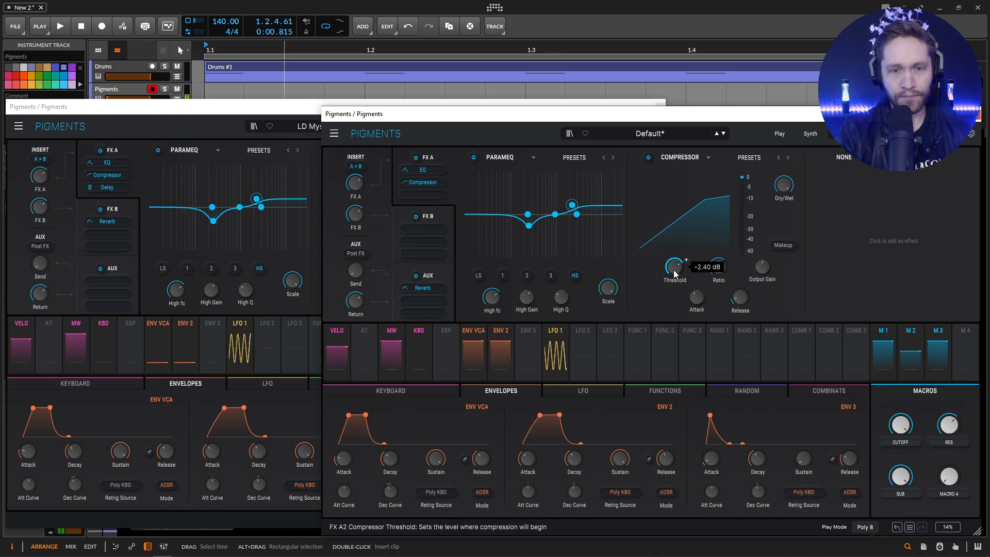
pyautogui.click(263, 109)
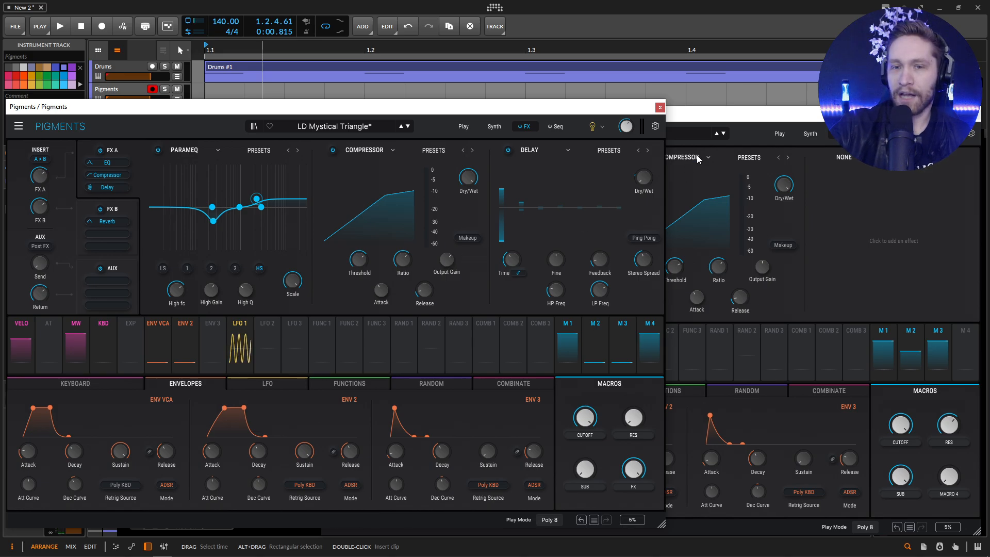
pyautogui.click(747, 120)
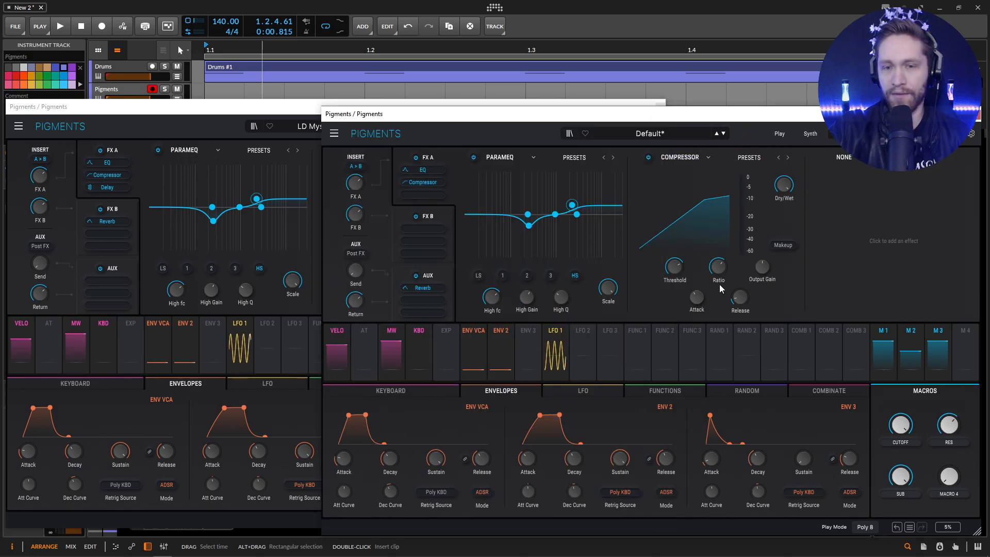
pyautogui.moveTo(762, 268); pyautogui.dragTo(762, 267)
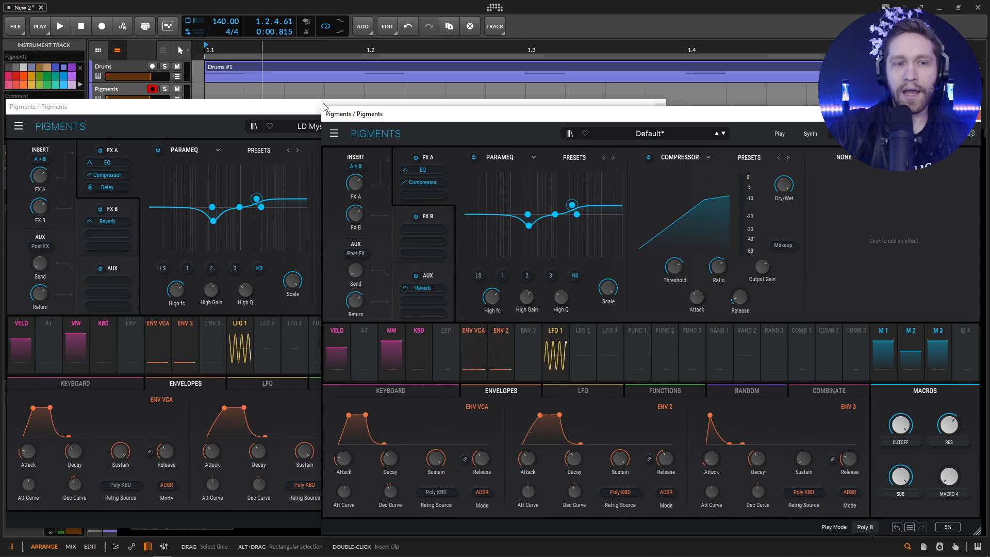
# Add a Delay in the Default preset's third FX A slot and lower its feedback to 0.140
pyautogui.click(298, 108)
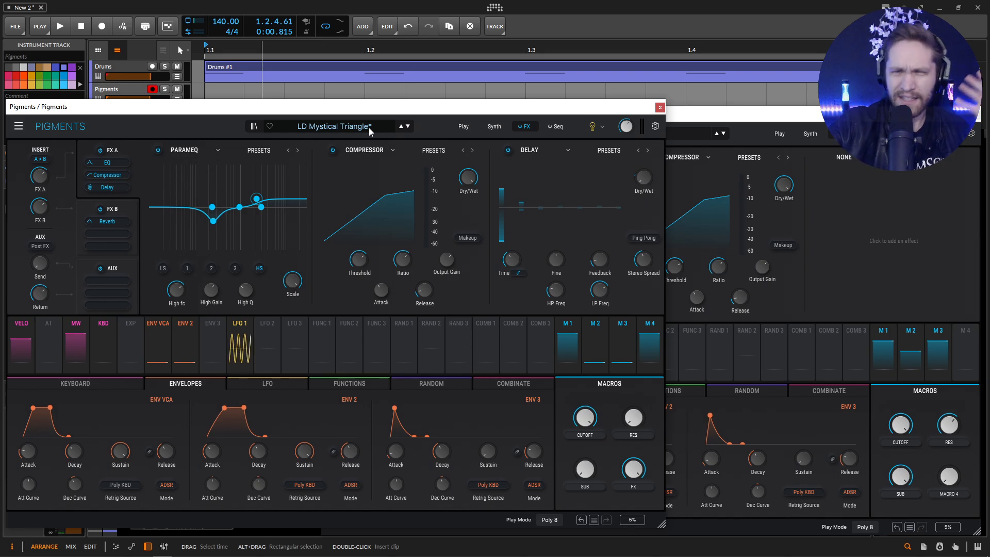
pyautogui.click(846, 159)
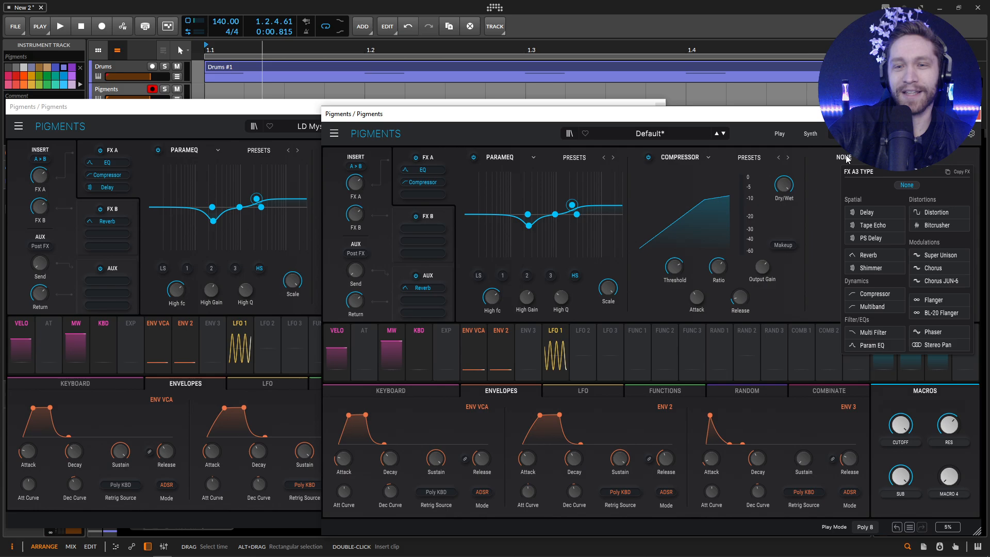
pyautogui.click(871, 212)
pyautogui.click(272, 120)
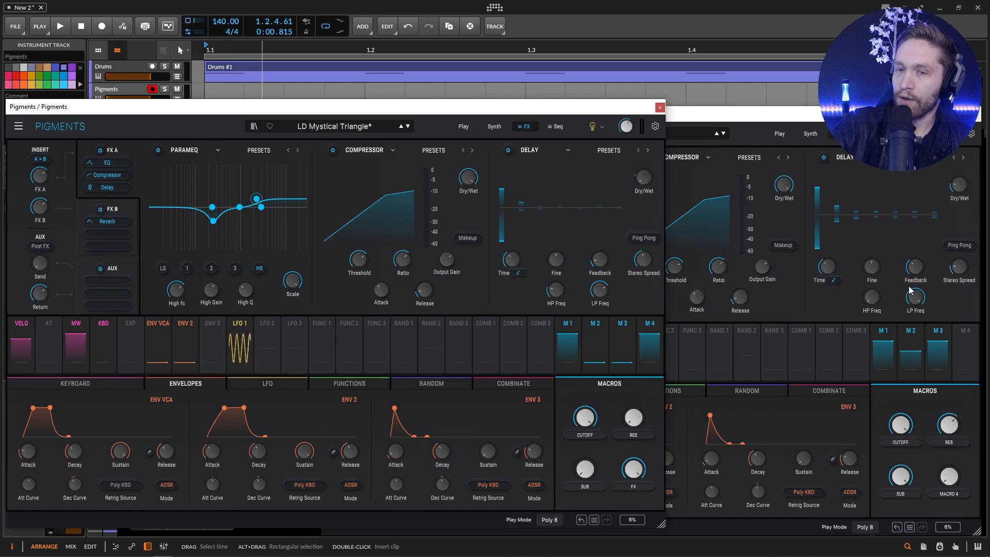
pyautogui.click(917, 267)
pyautogui.moveTo(915, 267); pyautogui.dragTo(915, 276)
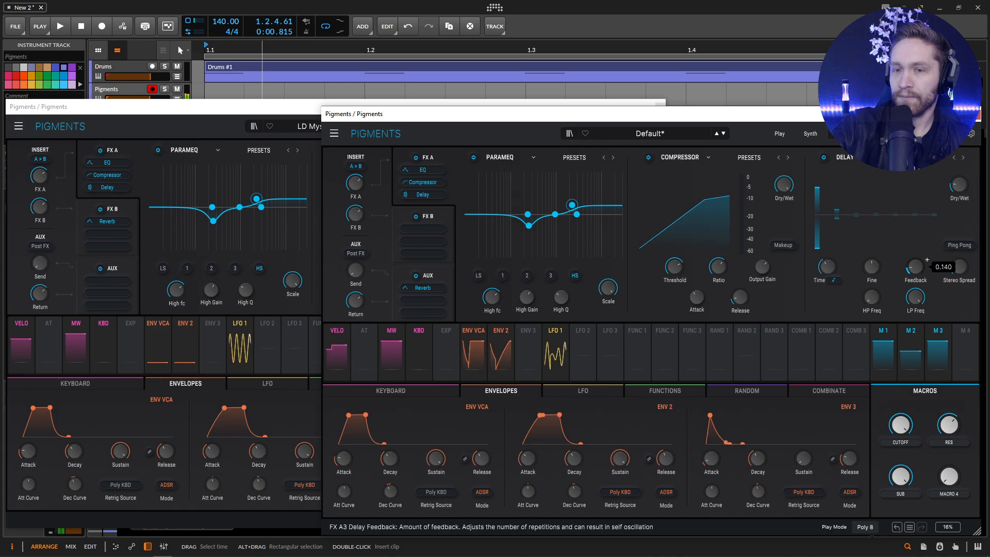
# Set the Default delay's dry/wet mix to 23%, using LD Mystical Triangle's Macro 4 amount of 0.23 as reference
pyautogui.click(266, 107)
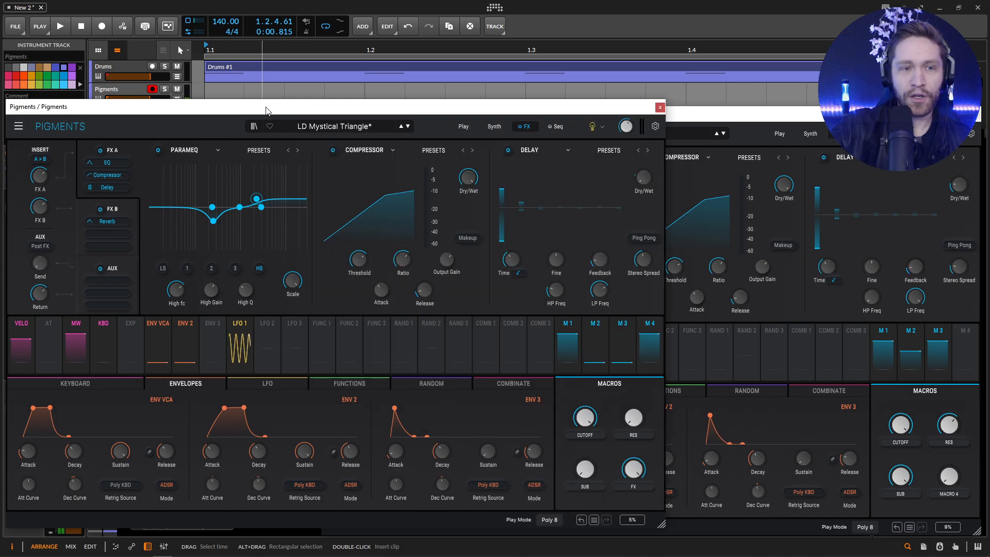
pyautogui.moveTo(648, 204)
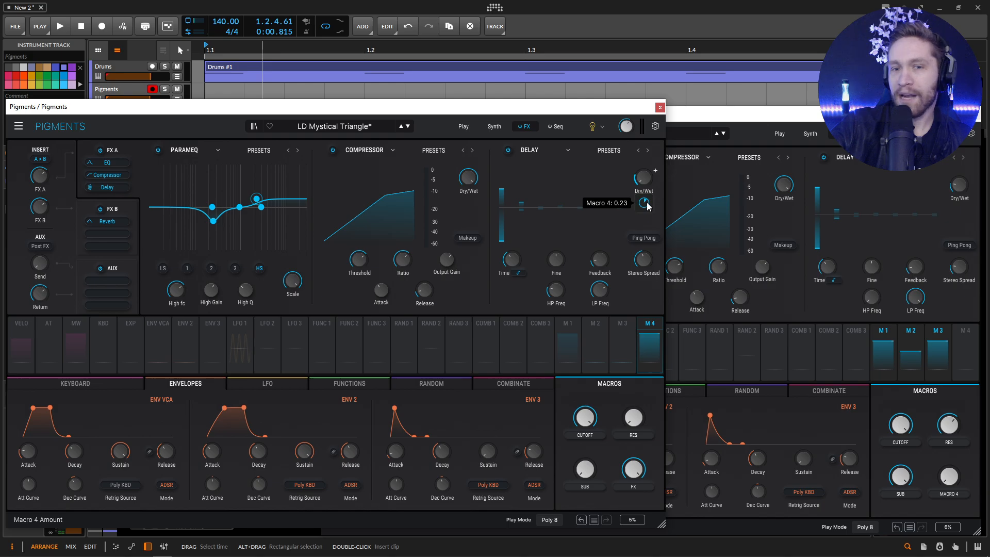
pyautogui.click(959, 184)
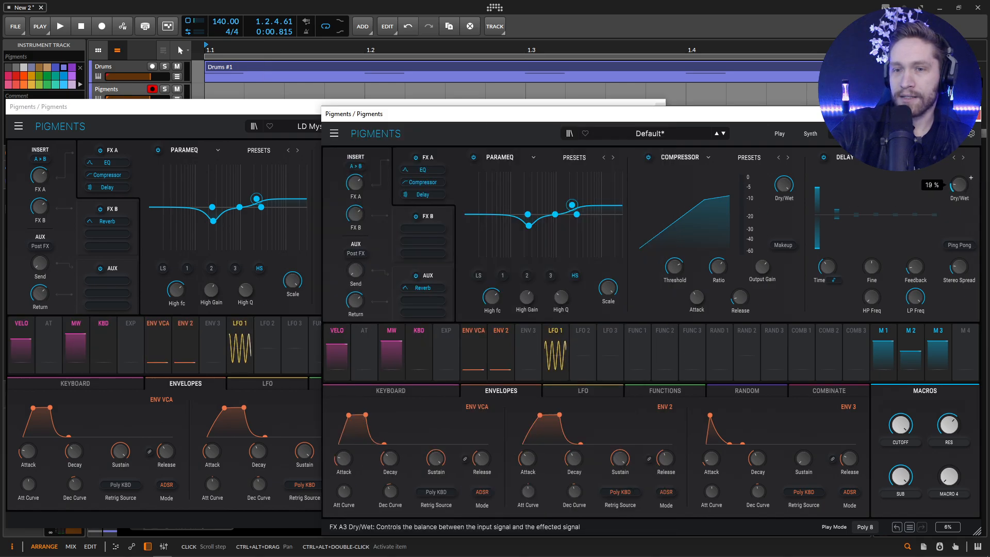
pyautogui.moveTo(958, 185); pyautogui.dragTo(959, 182)
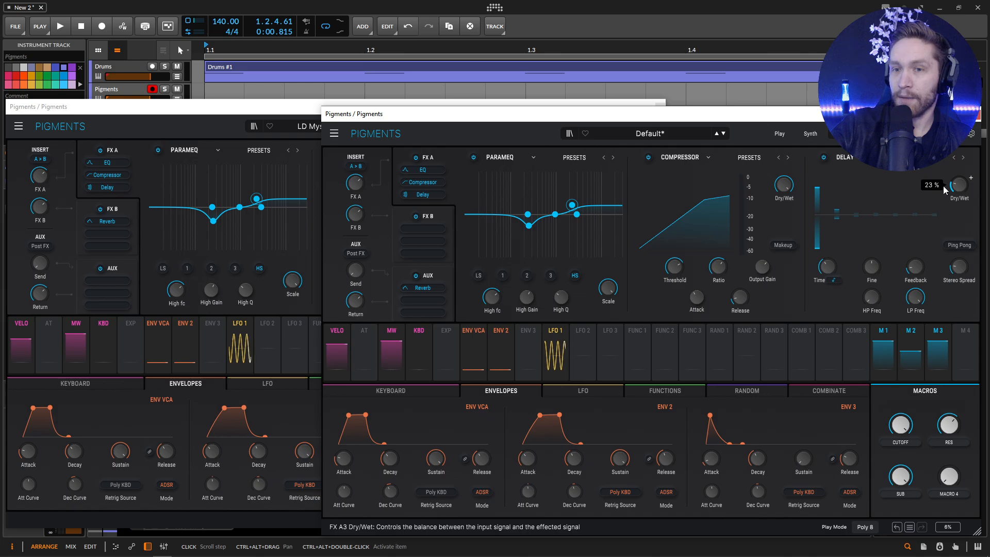
pyautogui.click(259, 109)
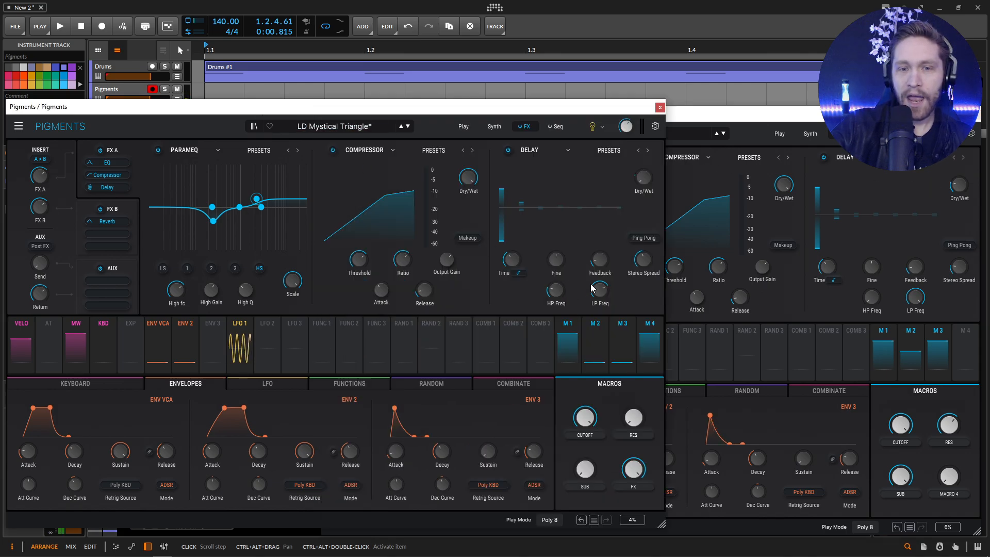
# Lower the low-pass frequency of the Default preset's Delay to match LD Mystical Triangle
pyautogui.click(962, 272)
pyautogui.moveTo(915, 296); pyautogui.dragTo(915, 313)
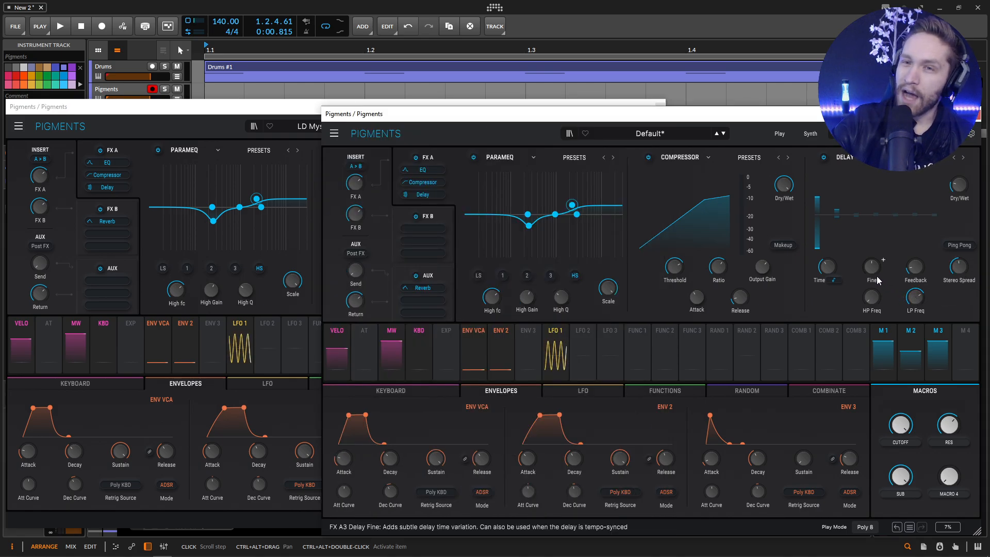
pyautogui.moveTo(877, 280)
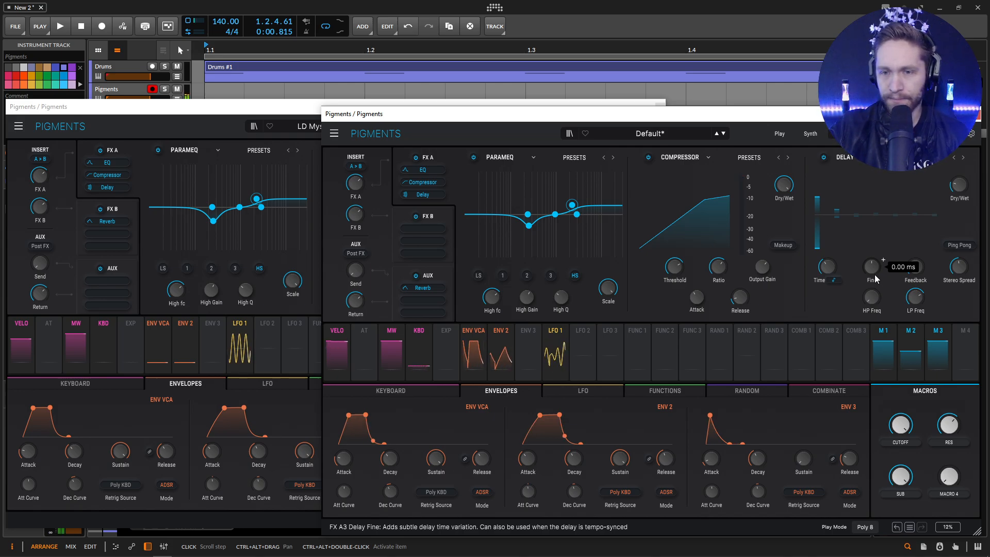
pyautogui.moveTo(874, 302)
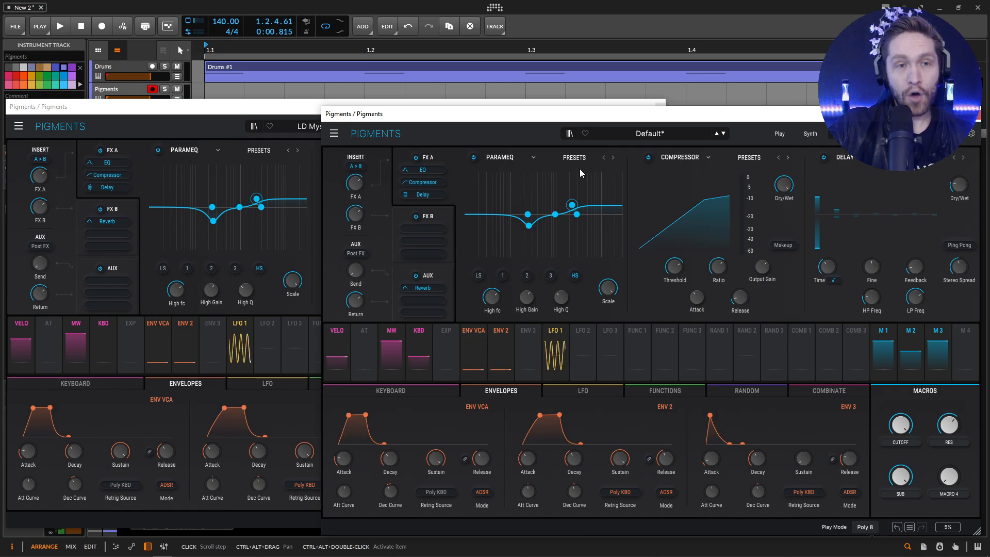
# Add a Reverb in the Default preset's first FX B slot, following LD Mystical Triangle
pyautogui.click(289, 111)
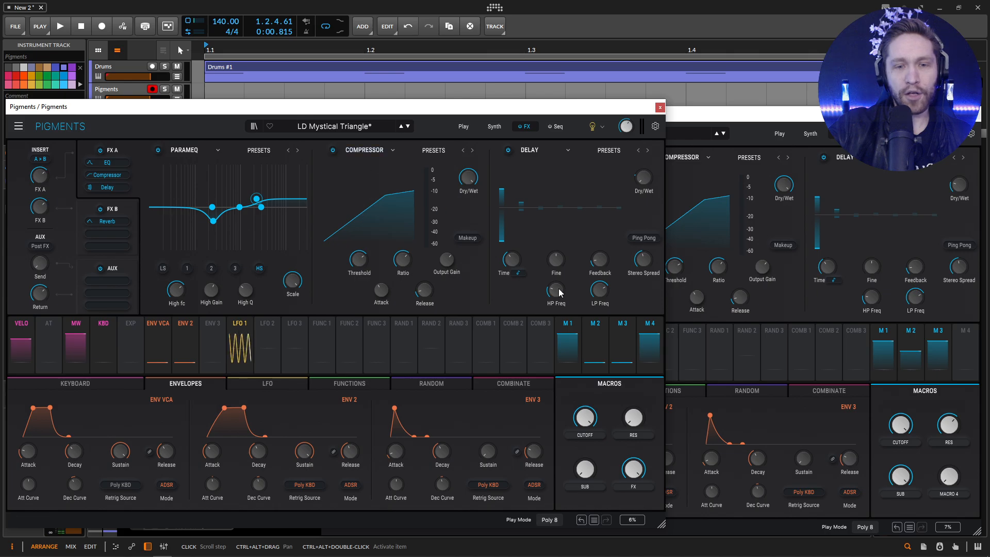
pyautogui.click(119, 220)
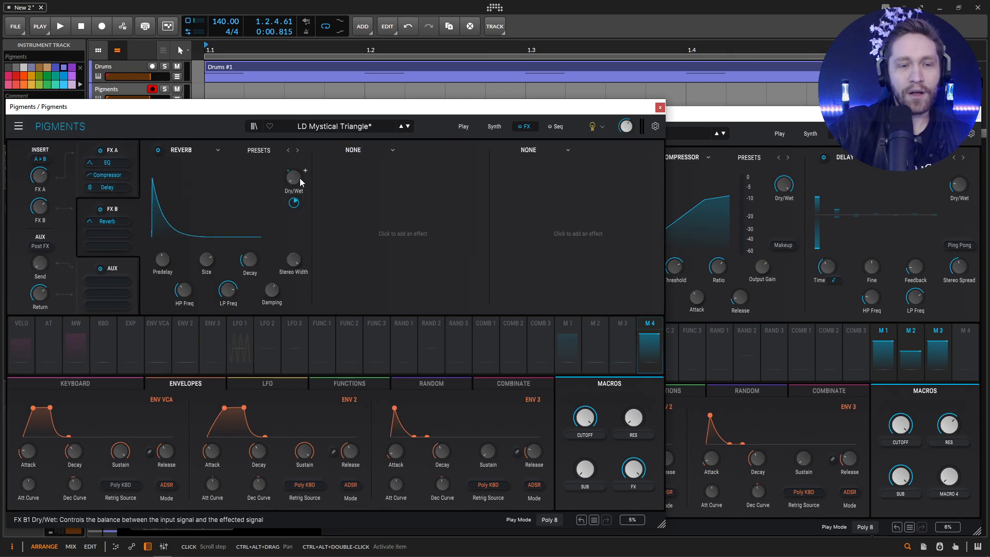
pyautogui.moveTo(297, 204)
pyautogui.click(703, 134)
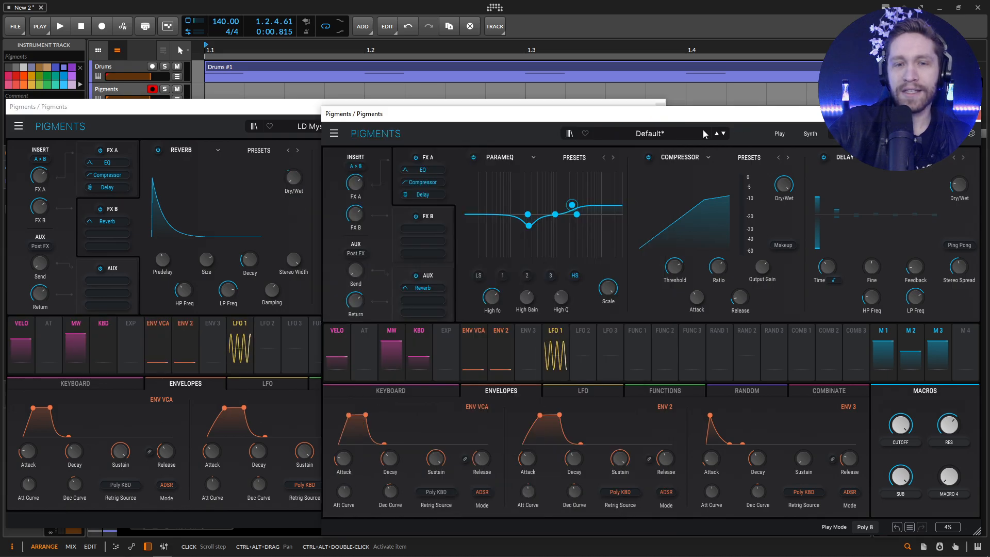
pyautogui.click(428, 217)
pyautogui.click(500, 160)
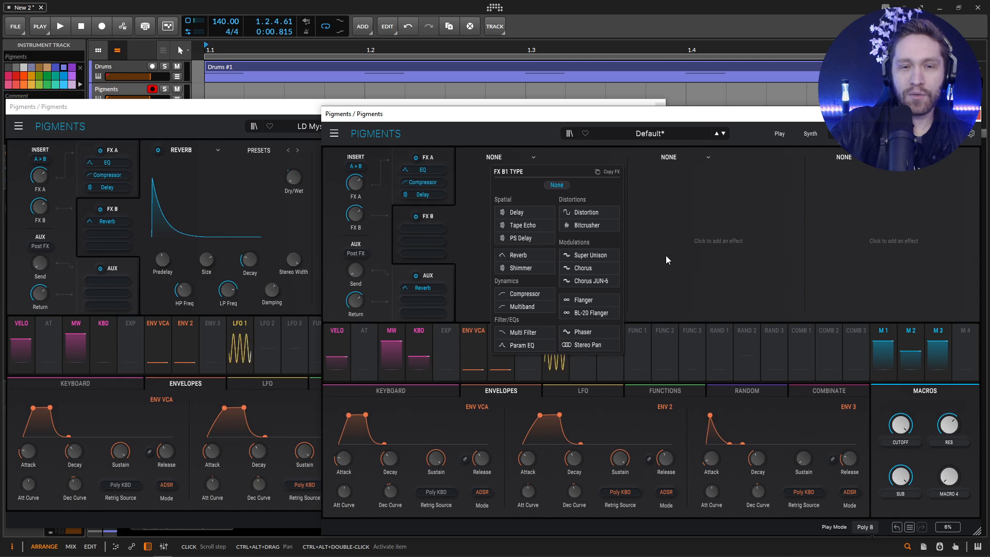
pyautogui.click(518, 254)
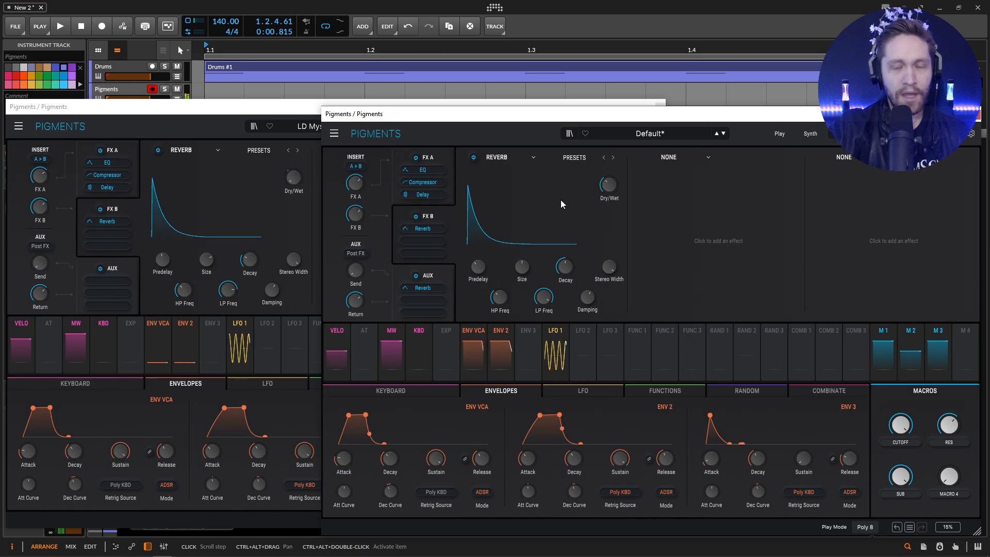
pyautogui.moveTo(566, 268)
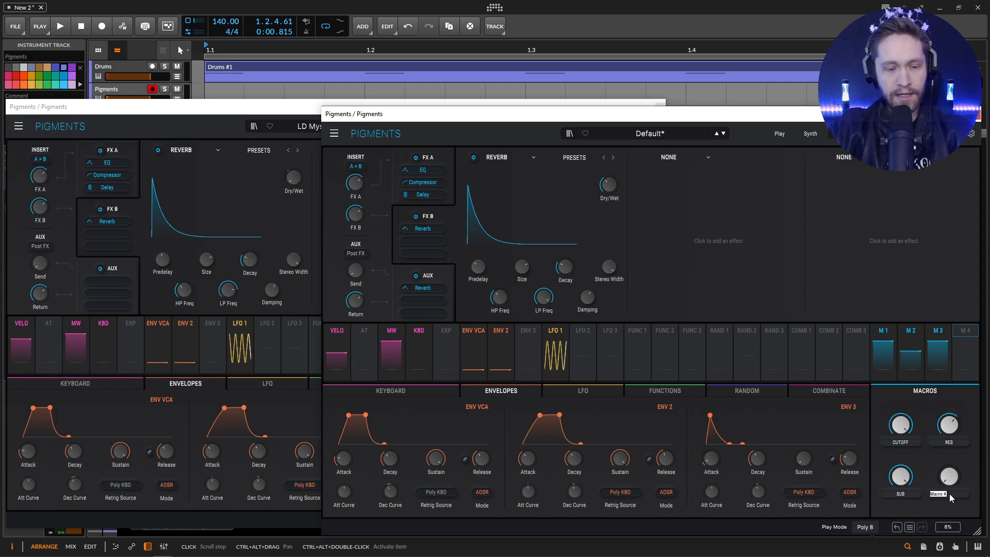
# Name the Default preset's Macro 4 FX and assign it to the dry/wet mixes of the Delay at 0.23 and the FX B Reverb at 0.35
pyautogui.click(431, 157)
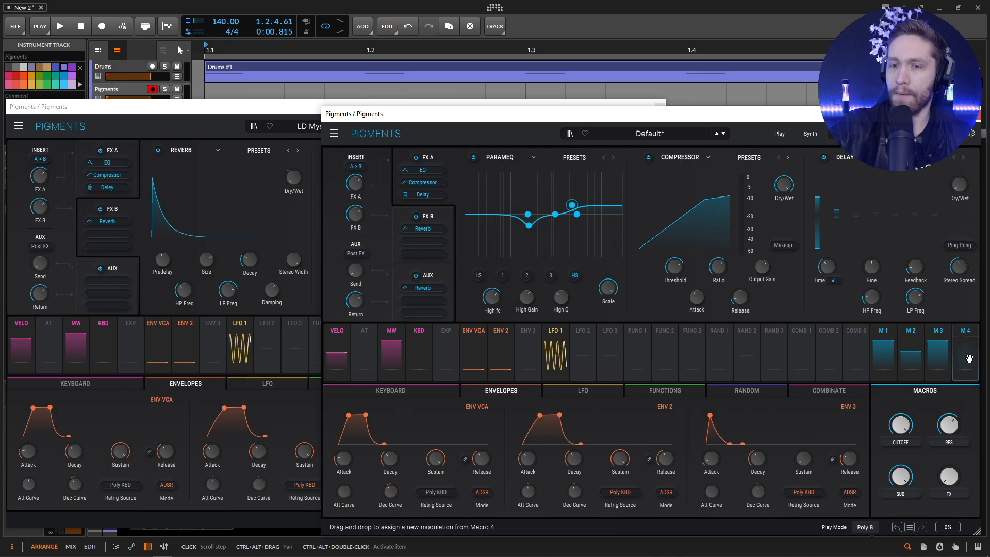
pyautogui.moveTo(965, 356); pyautogui.dragTo(958, 216)
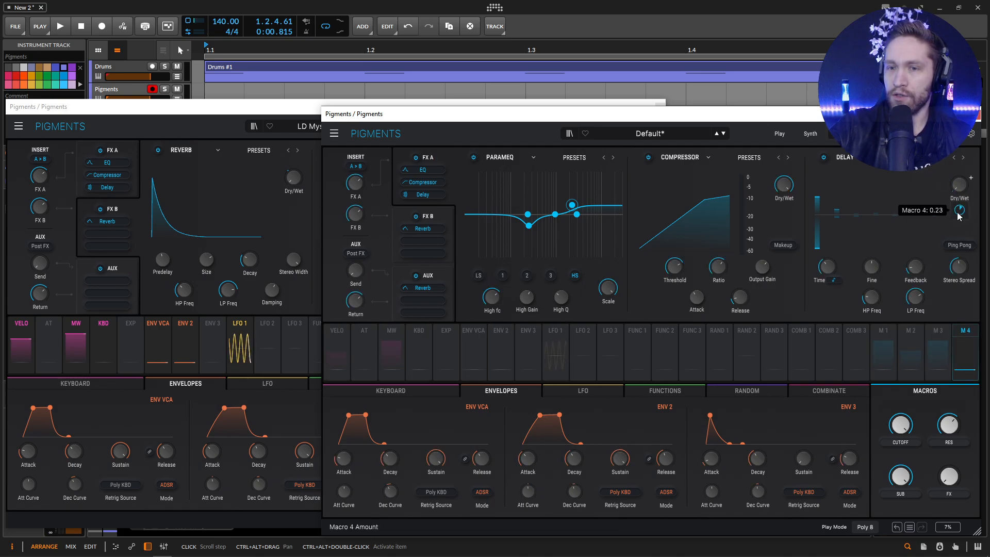
pyautogui.click(428, 217)
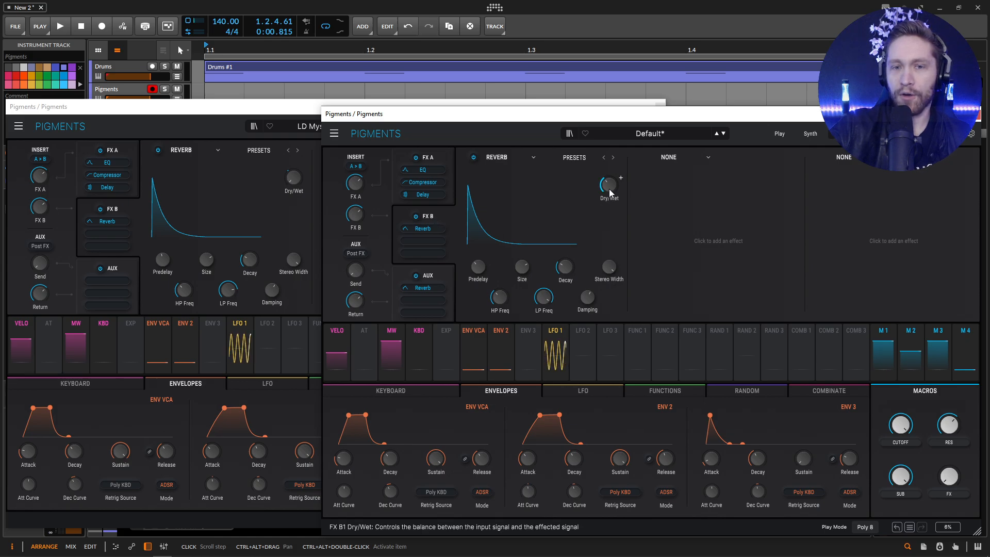
pyautogui.moveTo(608, 189)
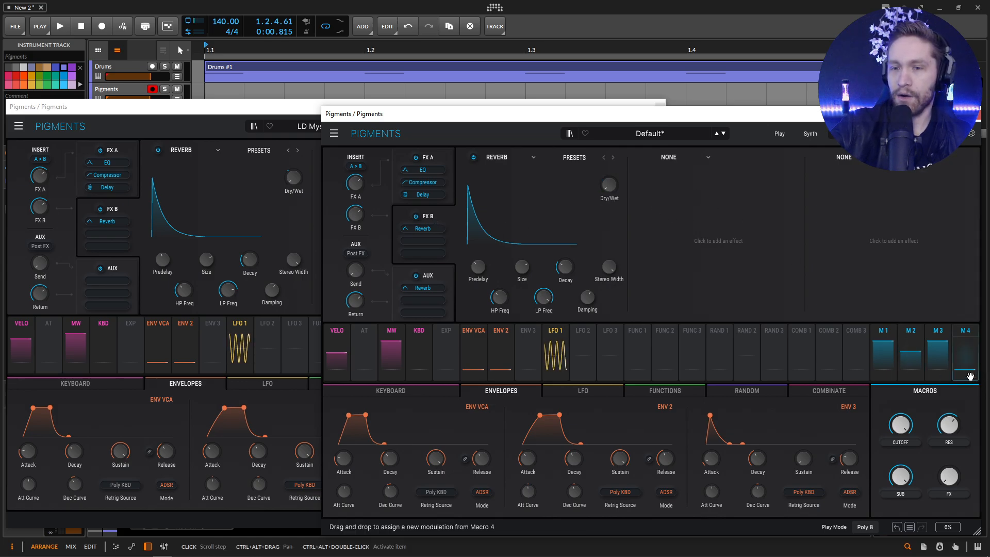
pyautogui.moveTo(964, 355); pyautogui.dragTo(610, 209)
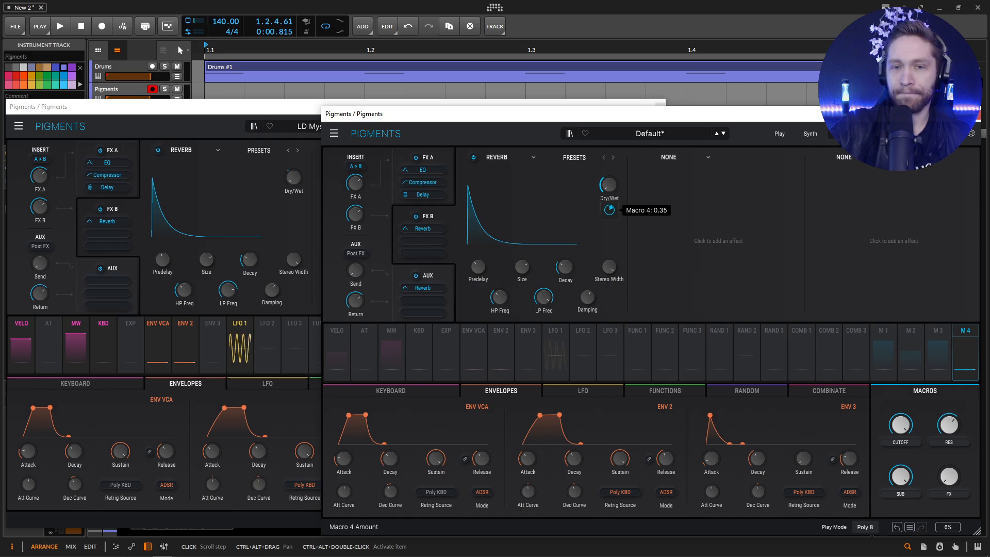
# Assign Keyboard modulation to the Default preset's Voice Pan, using LD Mystical Triangle's amount of 0.25 as reference
pyautogui.click(320, 133)
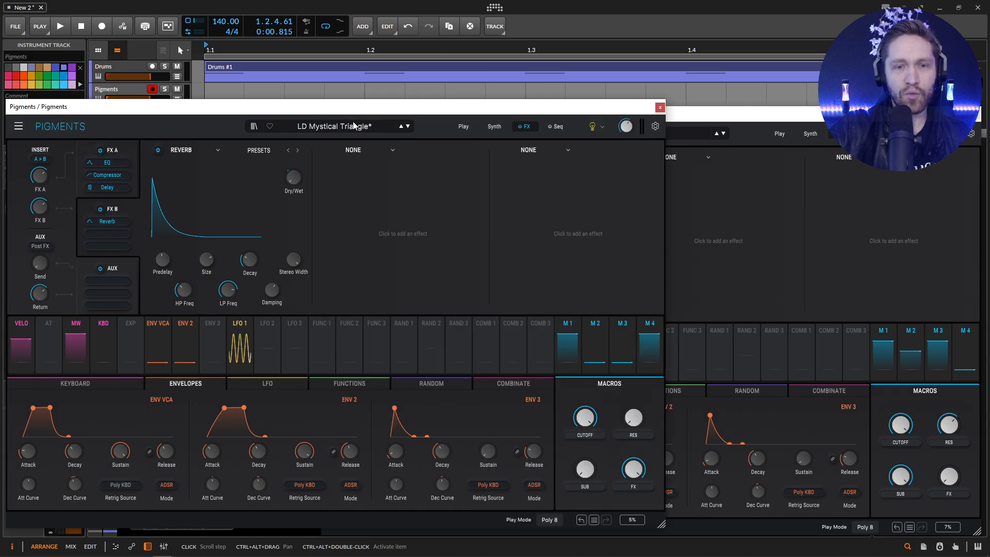
pyautogui.click(496, 128)
pyautogui.moveTo(639, 252)
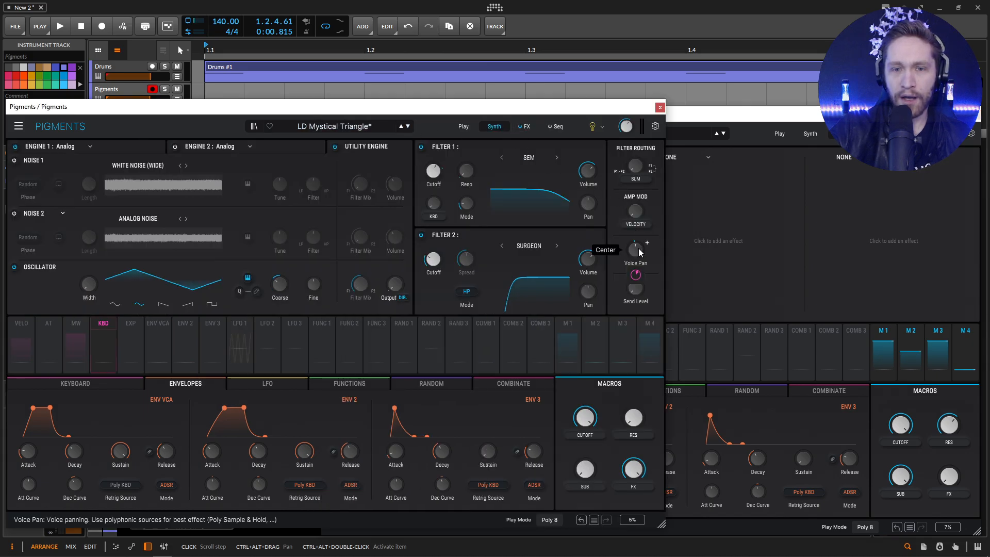
pyautogui.moveTo(639, 282)
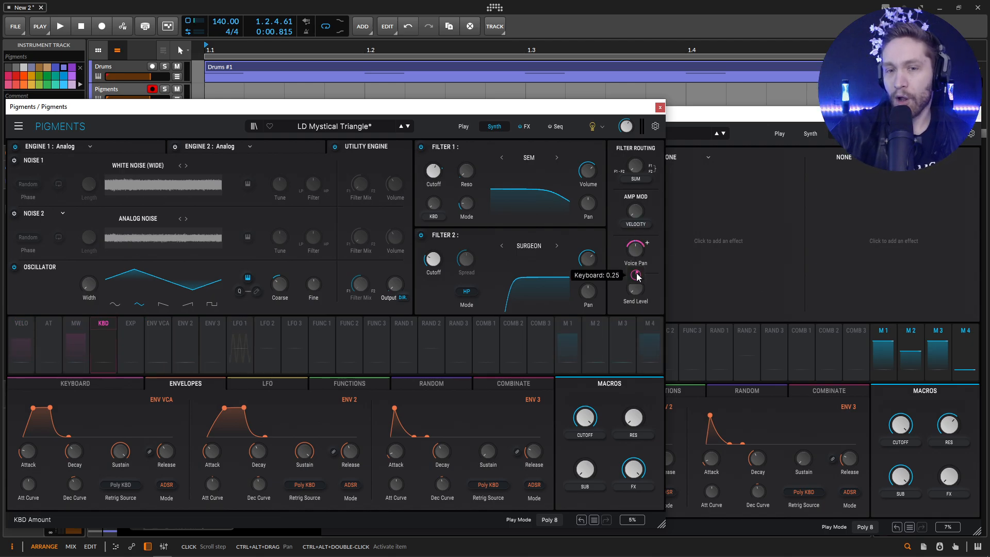
pyautogui.click(667, 296)
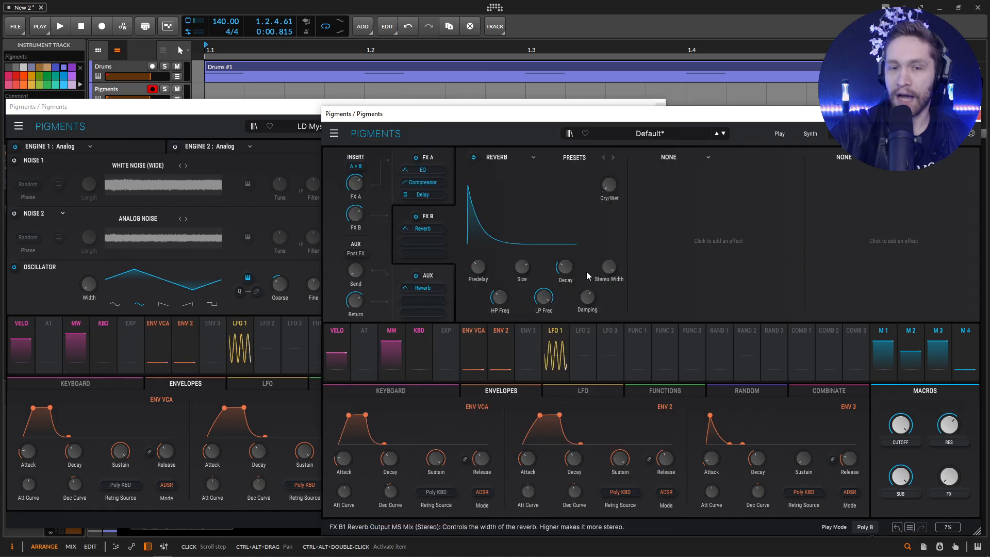
pyautogui.click(810, 134)
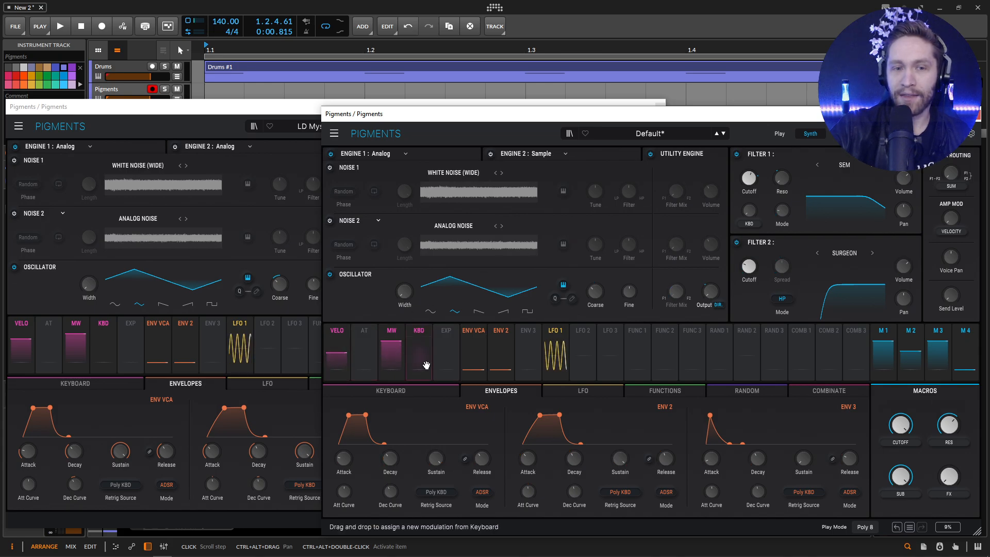
pyautogui.moveTo(421, 367); pyautogui.dragTo(951, 282)
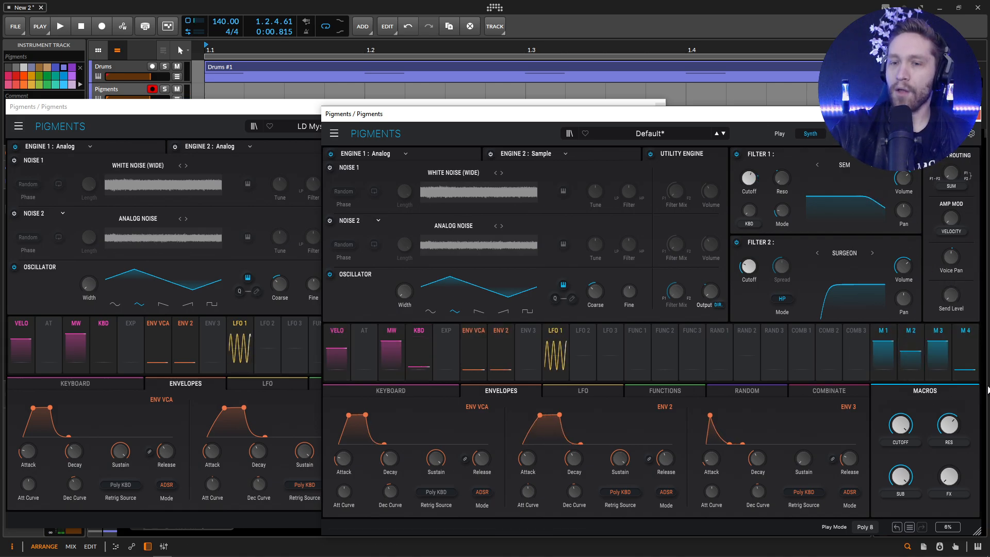
# Turn the Default preset's FX macro fully up and bring LD Mystical Triangle forward for comparison
pyautogui.moveTo(952, 477); pyautogui.dragTo(951, 433)
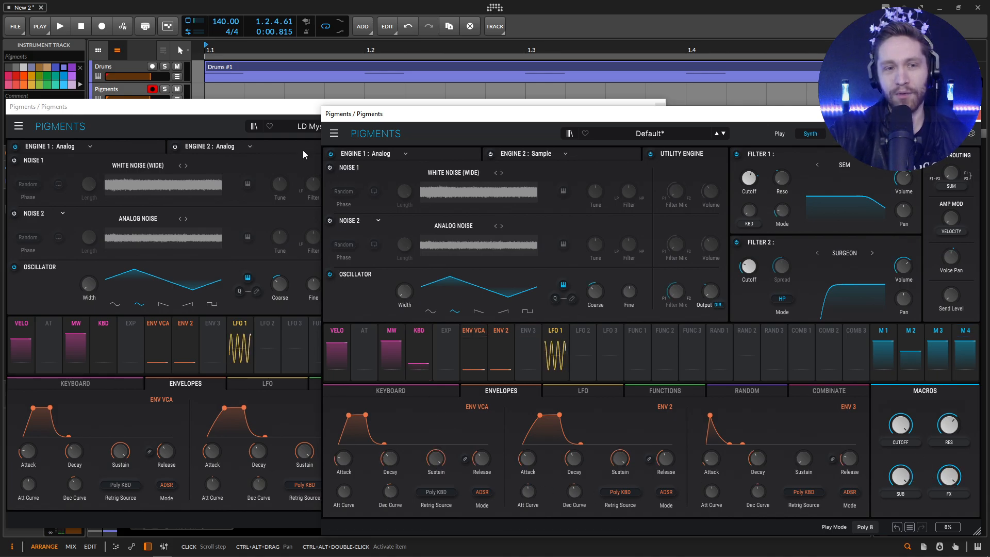
pyautogui.click(296, 118)
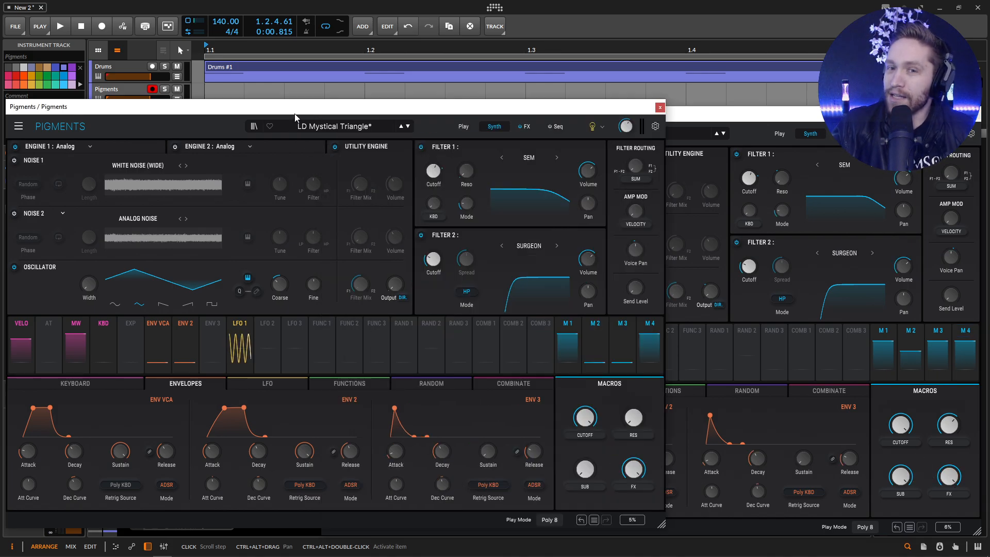